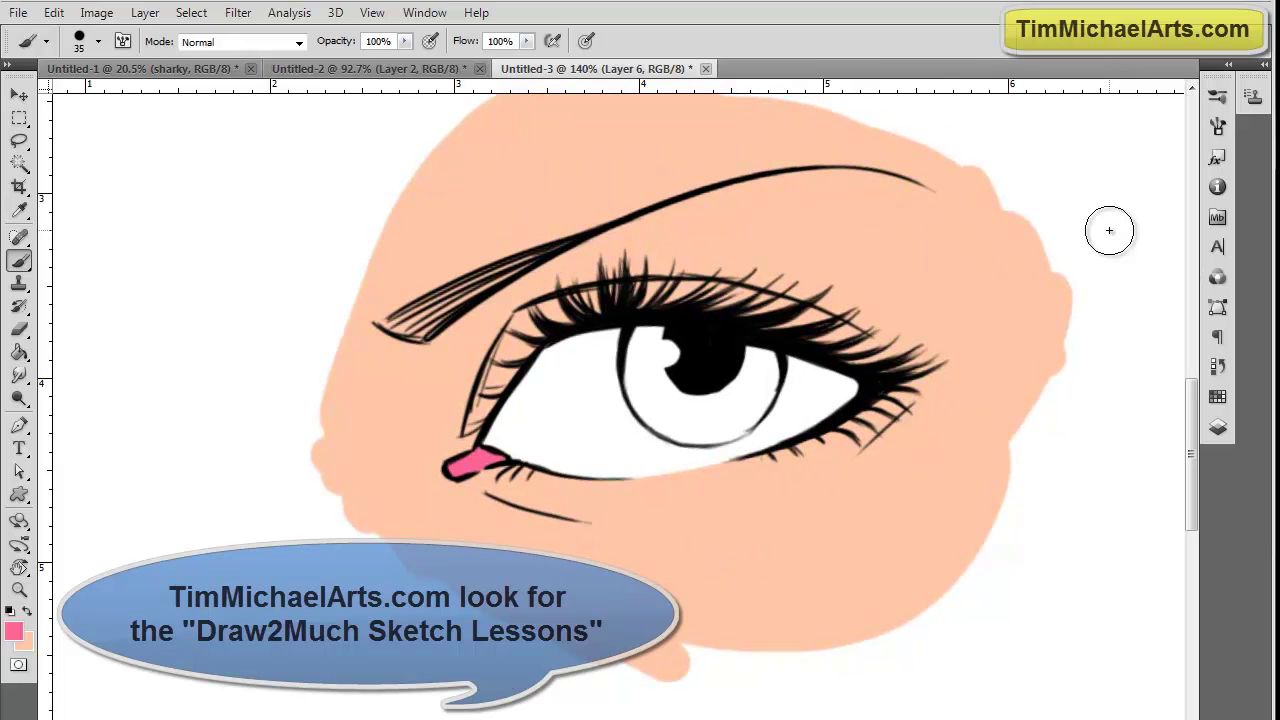
# - Undo the stray pink dab and create a new layer above Layer 6
pyautogui.click(223, 371)
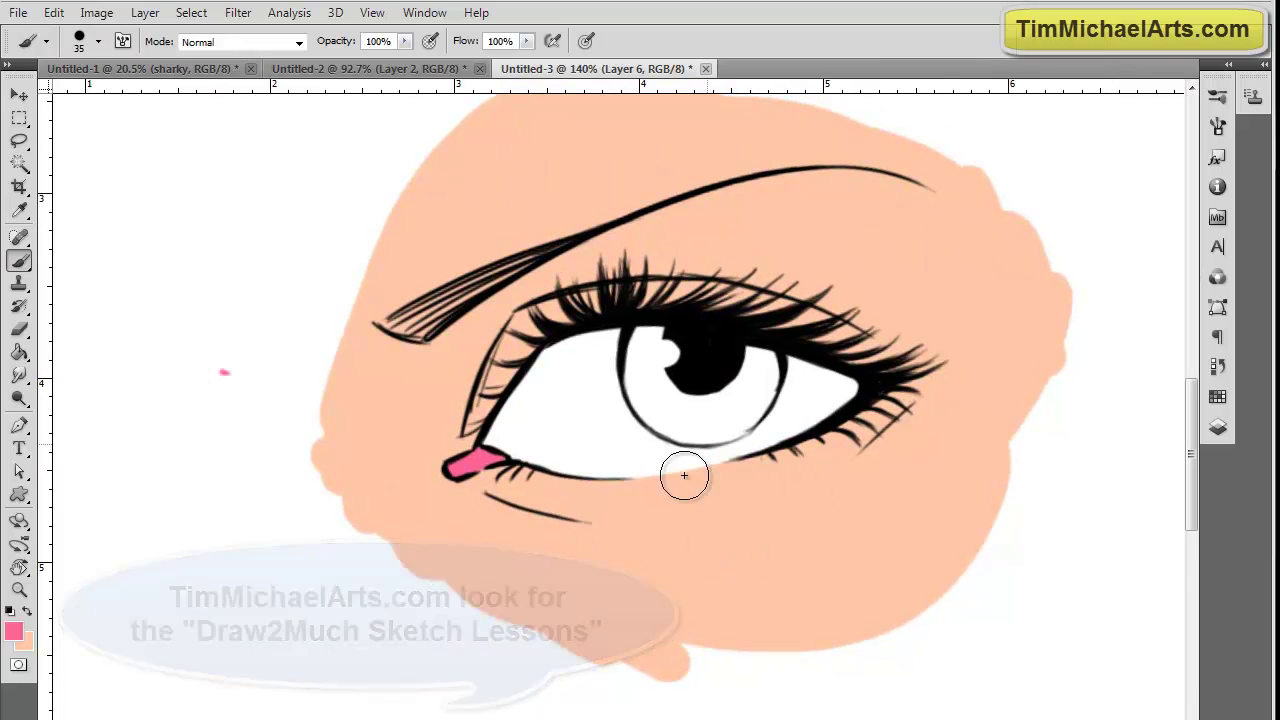
pyautogui.hotkey('ctrl', 'z')
pyautogui.scroll(5, 862, 465)
pyautogui.moveTo(866, 466); pyautogui.dragTo(935, 508)
pyautogui.click(1217, 397)
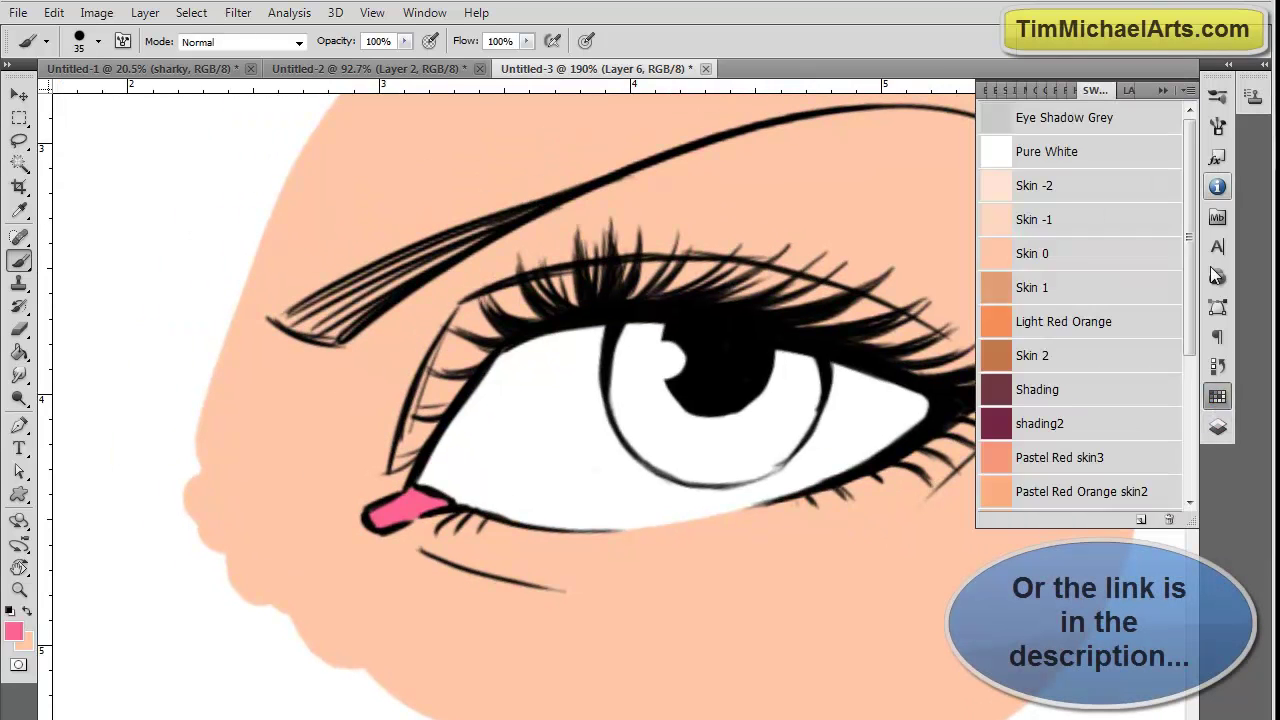
pyautogui.click(1217, 427)
pyautogui.hotkey('ctrl', 'shift', 'alt', 'n')
# - Set the foreground color to golden orange and fill the iris with it around the pupil
pyautogui.click(17, 633)
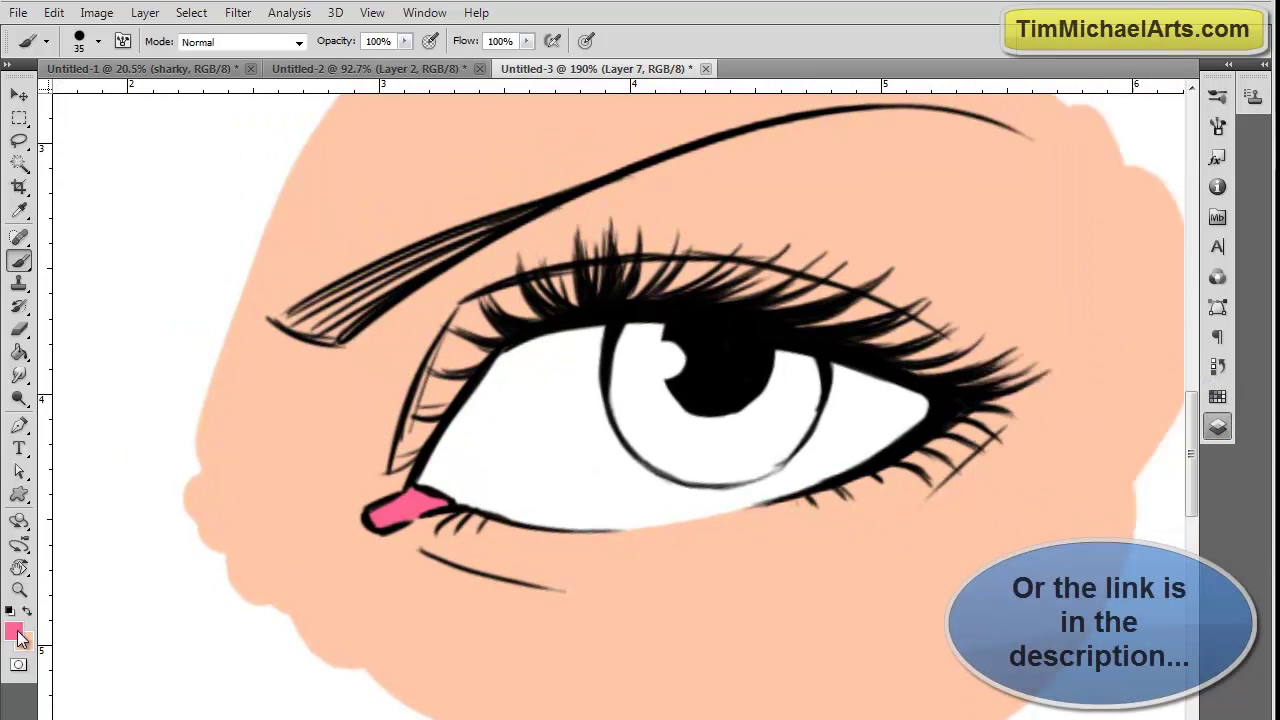
pyautogui.moveTo(659, 366); pyautogui.dragTo(660, 380)
pyautogui.moveTo(603, 190); pyautogui.dragTo(751, 76)
pyautogui.press('Return')
pyautogui.press('b')
pyautogui.moveTo(634, 340)
pyautogui.mouseDown()
pyautogui.moveTo(630, 385)
pyautogui.moveTo(661, 375)
pyautogui.moveTo(615, 401)
pyautogui.moveTo(670, 471)
pyautogui.moveTo(736, 475)
pyautogui.moveTo(655, 432)
pyautogui.moveTo(679, 474)
pyautogui.moveTo(746, 471)
pyautogui.moveTo(787, 444)
pyautogui.moveTo(811, 367)
pyautogui.moveTo(785, 367)
pyautogui.moveTo(798, 374)
pyautogui.moveTo(740, 424)
pyautogui.moveTo(667, 439)
pyautogui.moveTo(785, 400)
pyautogui.moveTo(789, 419)
pyautogui.moveTo(714, 472)
pyautogui.moveTo(760, 470)
pyautogui.moveTo(782, 453)
pyautogui.moveTo(743, 418)
pyautogui.mouseUp()
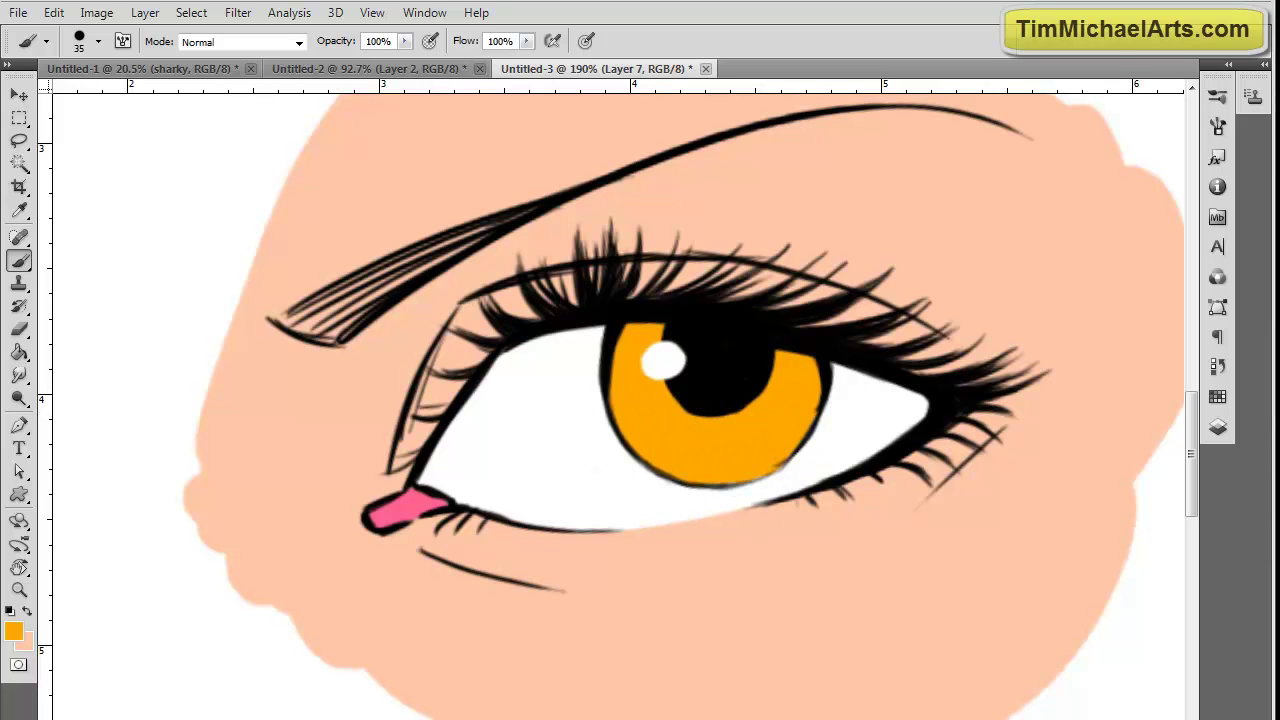
# - Give Layers 4, 5, 6 and 7 a layer mask each, made from a selection of the layer's own painted pixels
pyautogui.click(1217, 424)
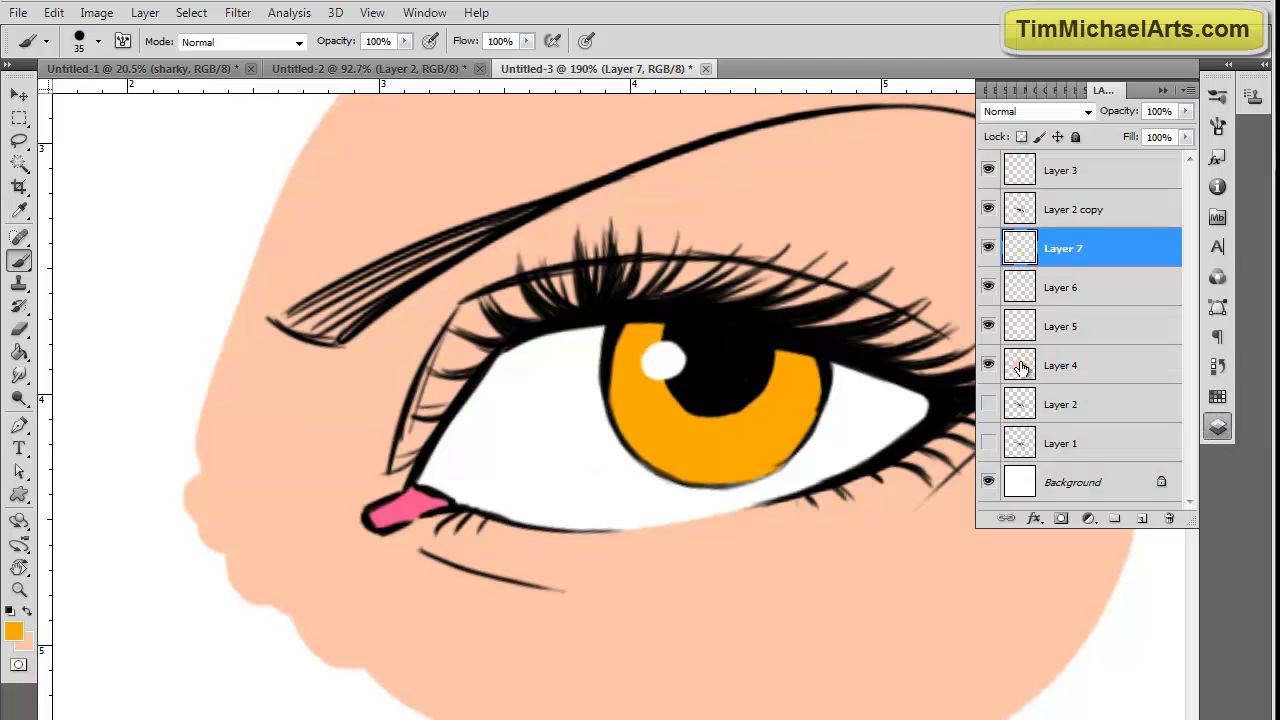
pyautogui.rightClick(1020, 365)
pyautogui.click(1040, 448)
pyautogui.click(1022, 326)
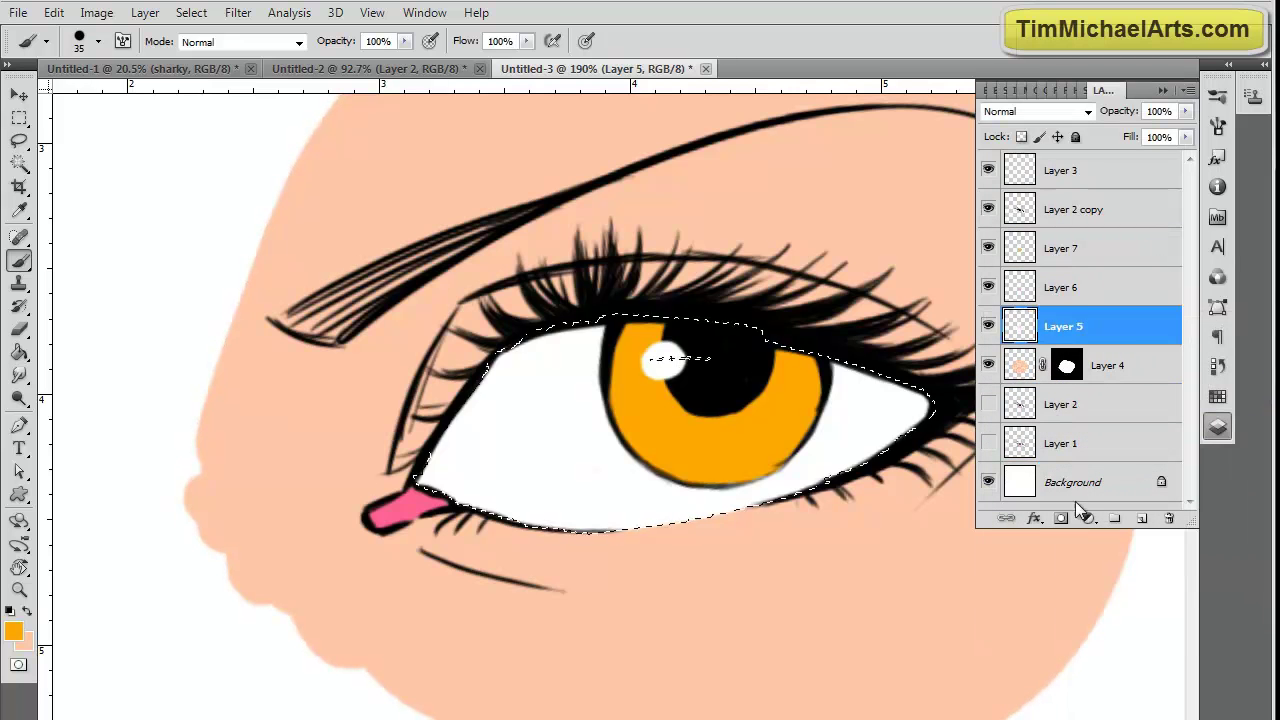
pyautogui.click(1061, 518)
pyautogui.rightClick(1020, 287)
pyautogui.click(1043, 371)
pyautogui.click(1060, 518)
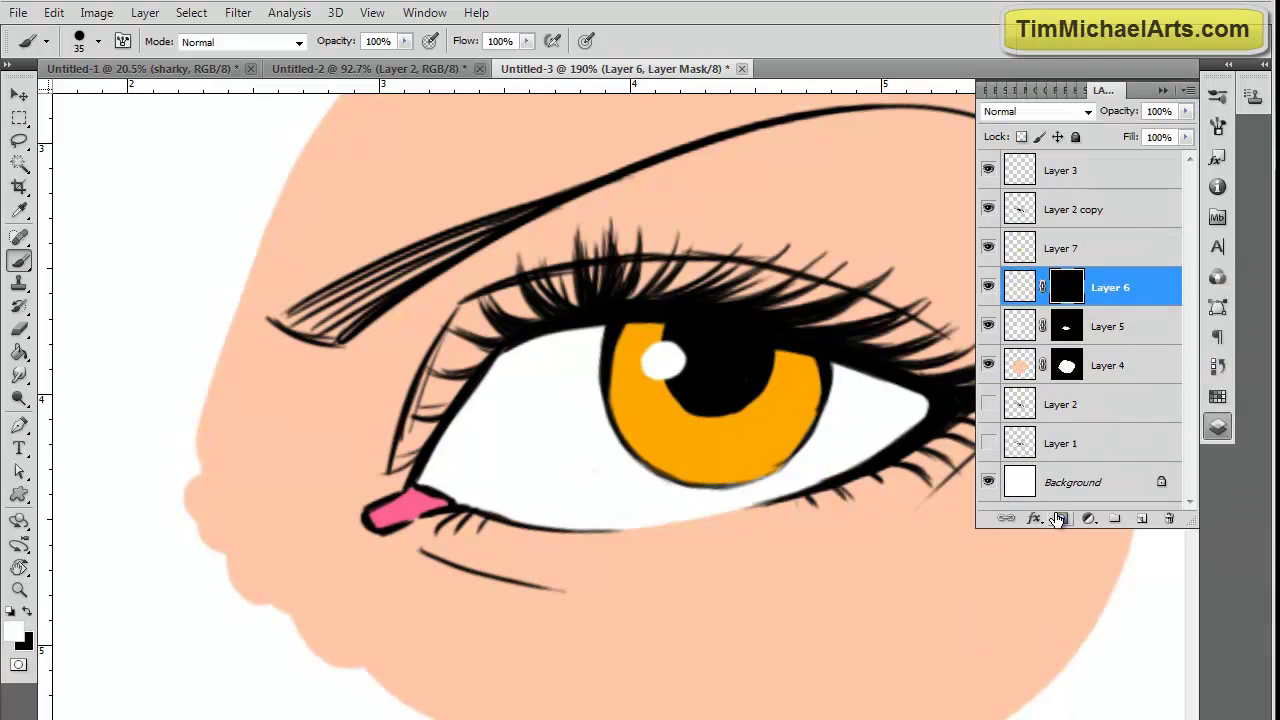
pyautogui.rightClick(1020, 248)
pyautogui.click(1043, 334)
pyautogui.click(1060, 518)
# - Target the skin on Layer 4, mix a darker tan from the skin color, and choose the Hard Round Pressure Opacity brush
pyautogui.moveTo(950, 440); pyautogui.dragTo(905, 490)
pyautogui.moveTo(915, 510); pyautogui.dragTo(777, 528)
pyautogui.click(1218, 428)
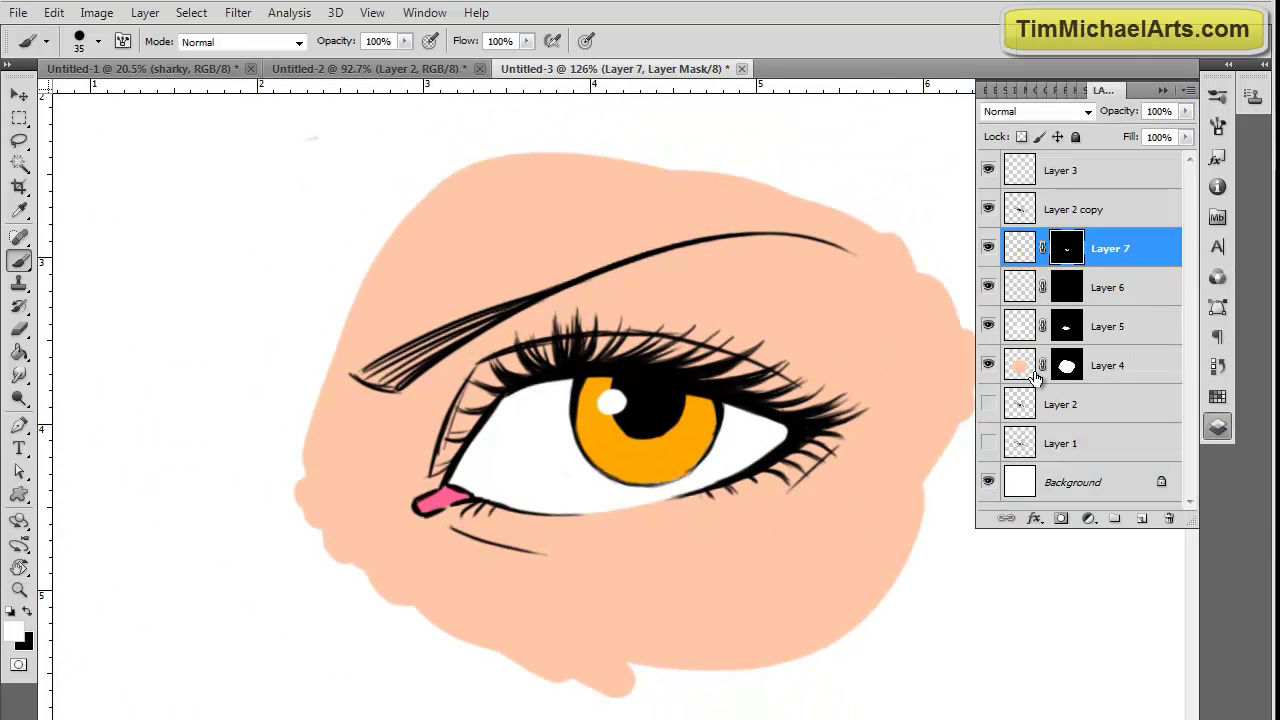
pyautogui.click(1080, 368)
pyautogui.click(24, 642)
pyautogui.click(483, 206)
pyautogui.click(840, 137)
pyautogui.click(98, 41)
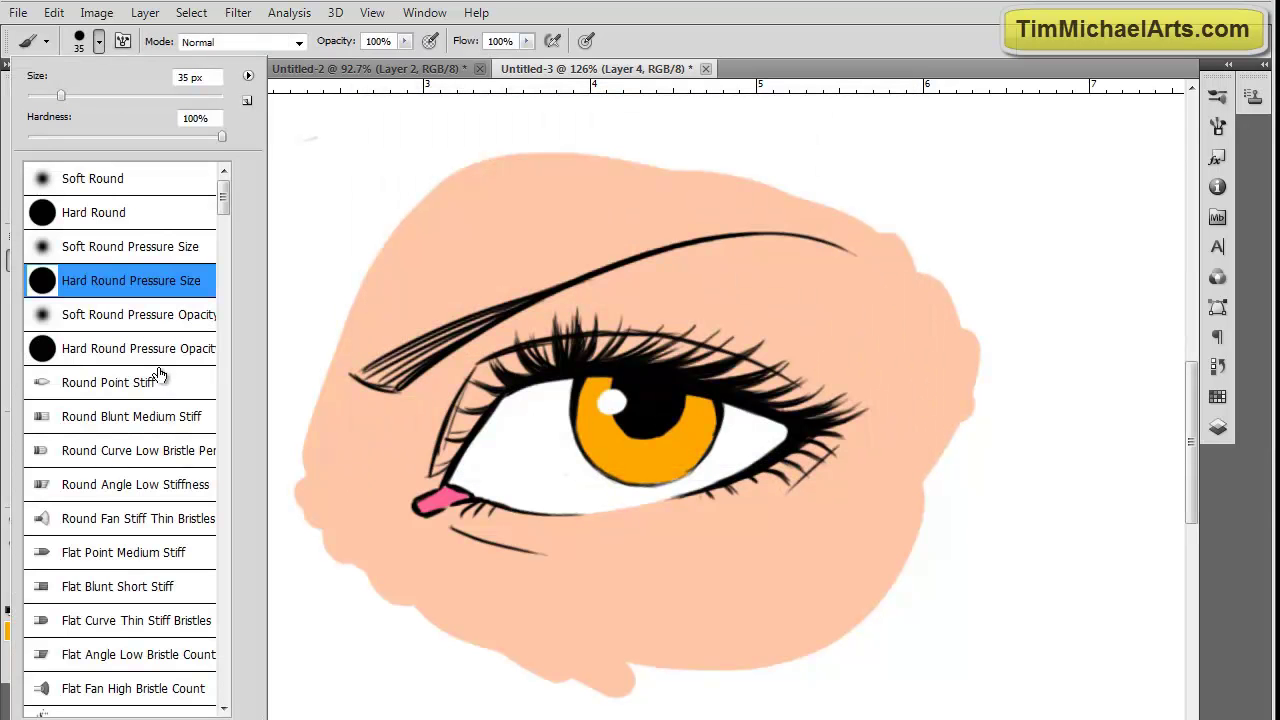
pyautogui.click(154, 350)
pyautogui.click(576, 515)
pyautogui.moveTo(474, 518)
pyautogui.mouseDown()
pyautogui.moveTo(541, 525)
pyautogui.moveTo(794, 477)
pyautogui.moveTo(795, 450)
pyautogui.mouseUp()
pyautogui.hotkey('ctrl', 'z')
# - Shade below the lower lid and around the inner corner in tan with a 30 px brush at 47% opacity
pyautogui.click(28, 612)
pyautogui.press('[')
pyautogui.moveTo(406, 42)
pyautogui.mouseDown()
pyautogui.moveTo(353, 59)
pyautogui.moveTo(365, 63)
pyautogui.mouseUp()
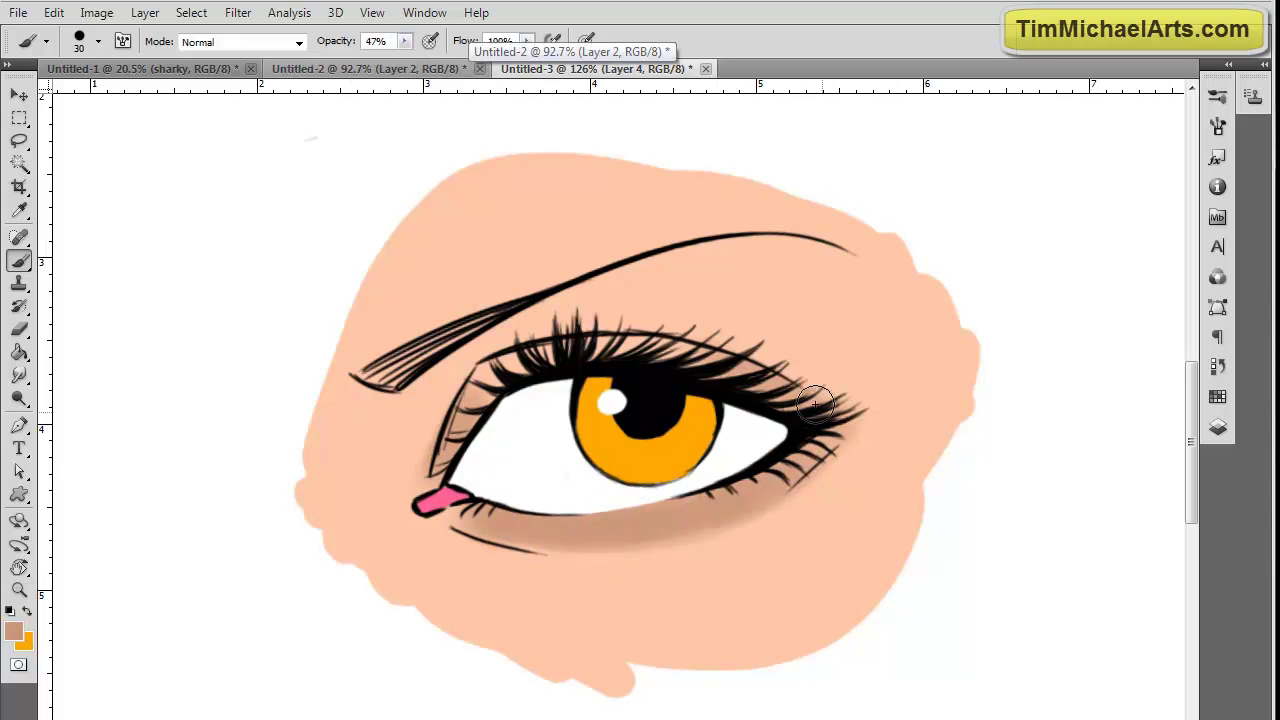
pyautogui.moveTo(449, 366)
pyautogui.mouseDown()
pyautogui.moveTo(416, 433)
pyautogui.moveTo(476, 356)
pyautogui.moveTo(437, 376)
pyautogui.mouseUp()
# - Restore the brush opacity to 100% and extend the tan shading around the outer eye corner and the fold below the inner corner
pyautogui.press('0')
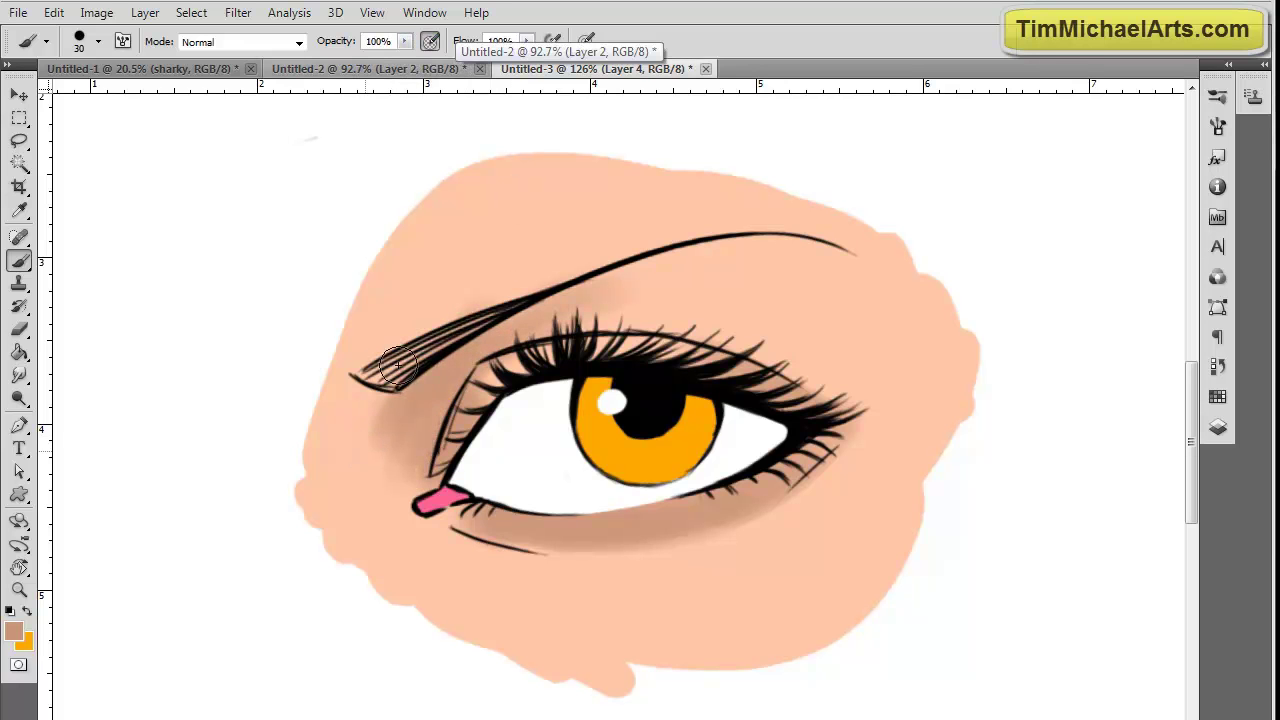
pyautogui.moveTo(823, 310)
pyautogui.mouseDown()
pyautogui.moveTo(838, 262)
pyautogui.moveTo(862, 346)
pyautogui.moveTo(851, 309)
pyautogui.moveTo(886, 323)
pyautogui.mouseUp()
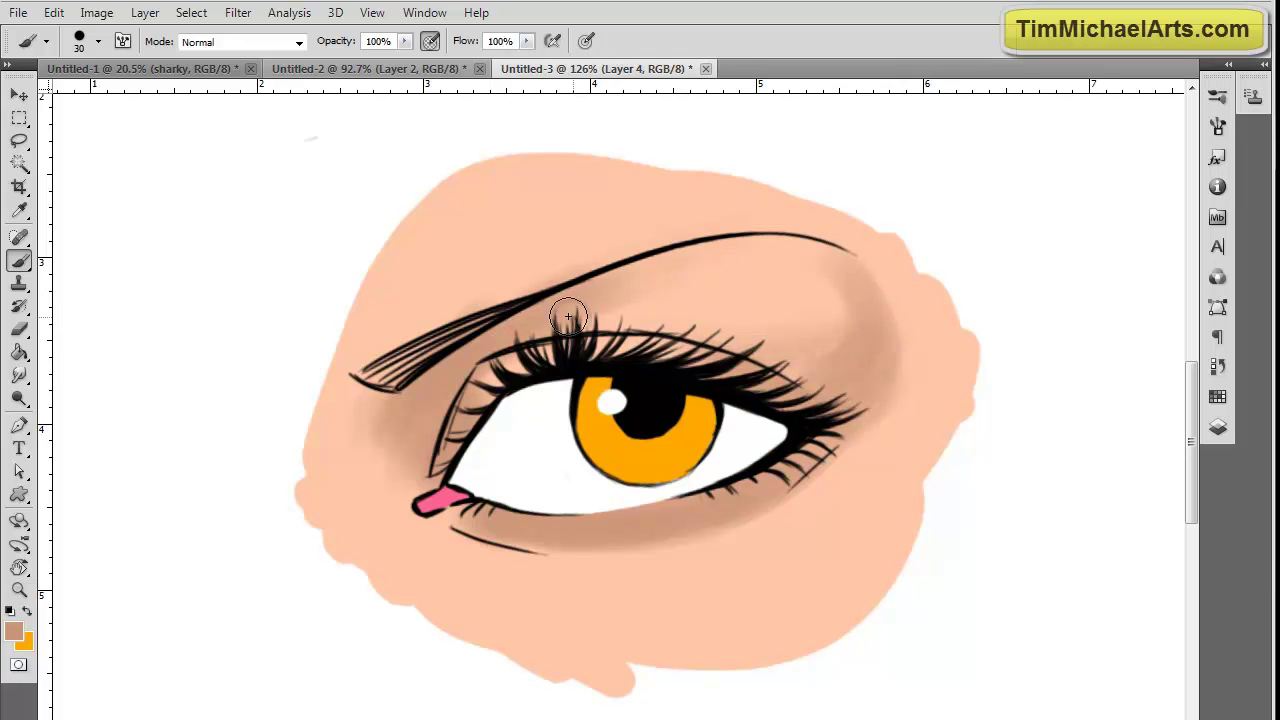
pyautogui.moveTo(419, 537); pyautogui.dragTo(579, 649)
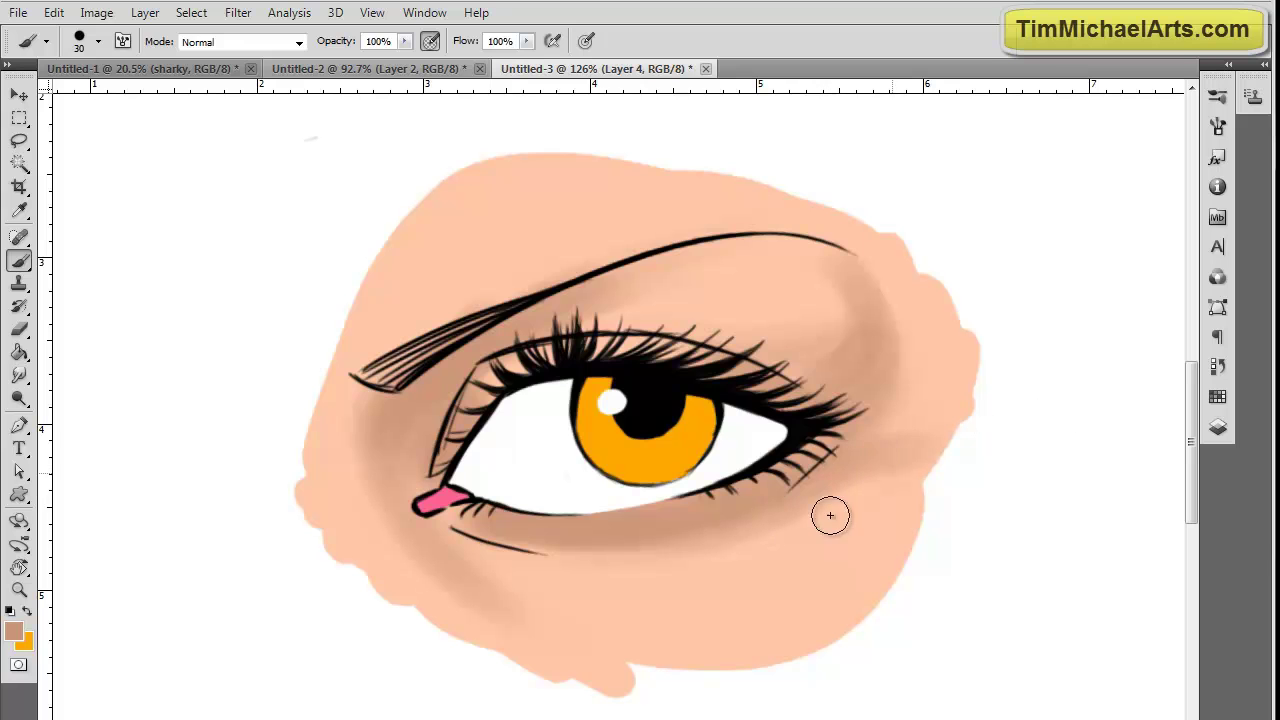
# - Mix a pale skin tone and paint soft highlights on the brow bone, the cheek and the forehead above the eyebrow
pyautogui.click(13, 630)
pyautogui.click(451, 173)
pyautogui.click(837, 137)
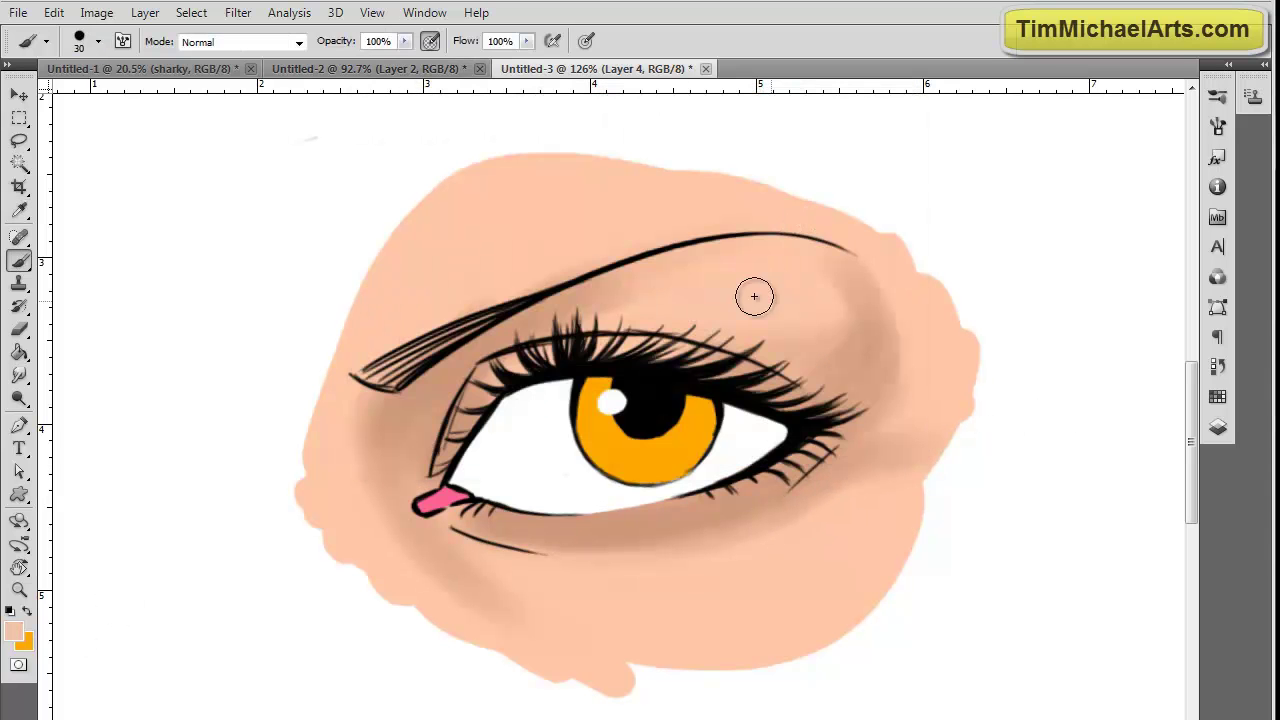
pyautogui.click(13, 631)
pyautogui.click(426, 155)
pyautogui.click(836, 142)
pyautogui.moveTo(807, 305)
pyautogui.mouseDown()
pyautogui.moveTo(756, 285)
pyautogui.moveTo(694, 286)
pyautogui.moveTo(792, 286)
pyautogui.moveTo(780, 318)
pyautogui.mouseUp()
pyautogui.moveTo(738, 571)
pyautogui.mouseDown()
pyautogui.moveTo(599, 600)
pyautogui.moveTo(742, 618)
pyautogui.mouseUp()
pyautogui.moveTo(506, 270); pyautogui.dragTo(422, 323)
pyautogui.moveTo(355, 404); pyautogui.dragTo(336, 471)
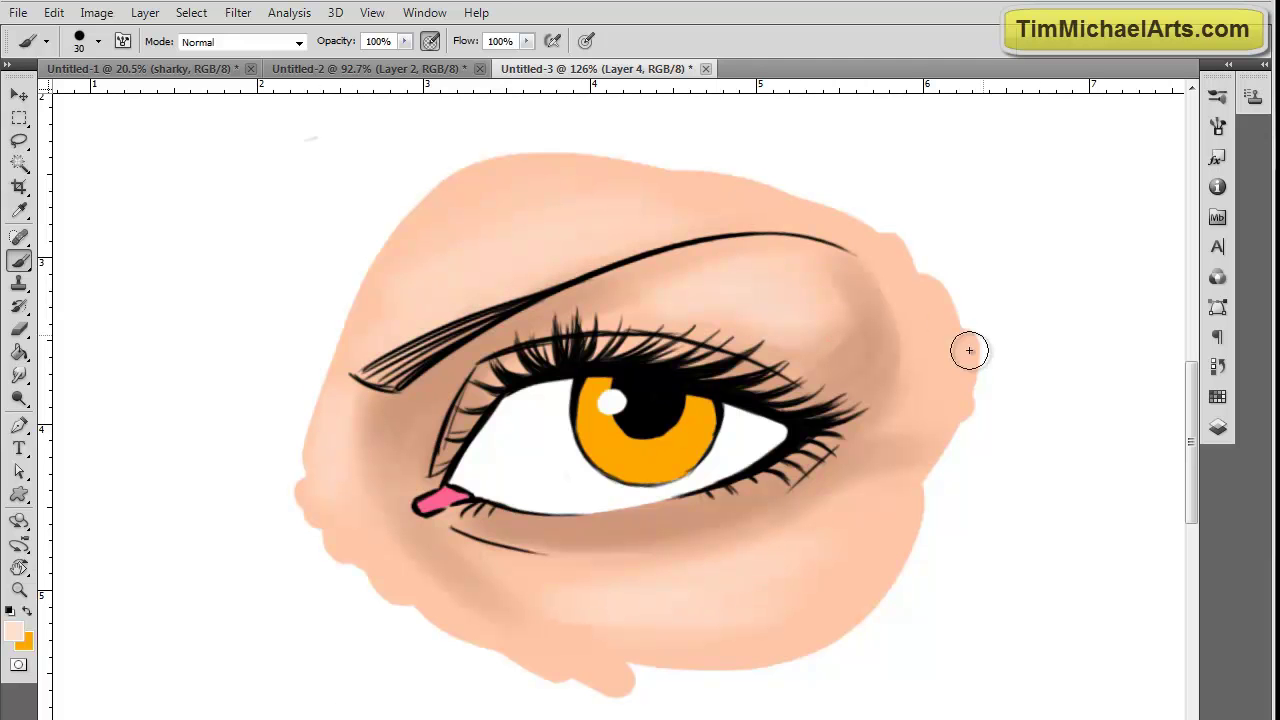
# - Sample the lower-lid shadow, darken it to a deeper brown, and deepen the shading at the outer eye corner with a 10 px brush
pyautogui.keyDown('alt'); pyautogui.click(644, 524); pyautogui.keyUp('alt')
pyautogui.click(14, 632)
pyautogui.click(497, 243)
pyautogui.click(837, 140)
pyautogui.moveTo(888, 394); pyautogui.dragTo(832, 420)
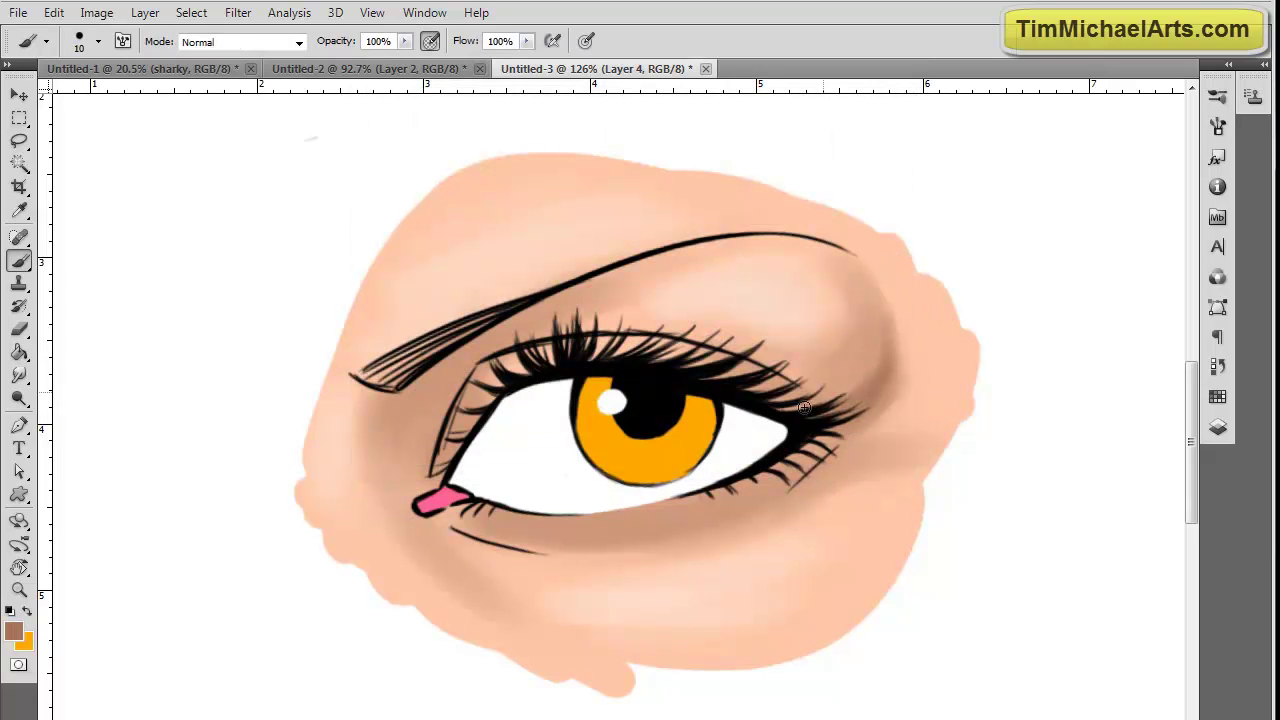
pyautogui.moveTo(816, 344); pyautogui.dragTo(725, 530)
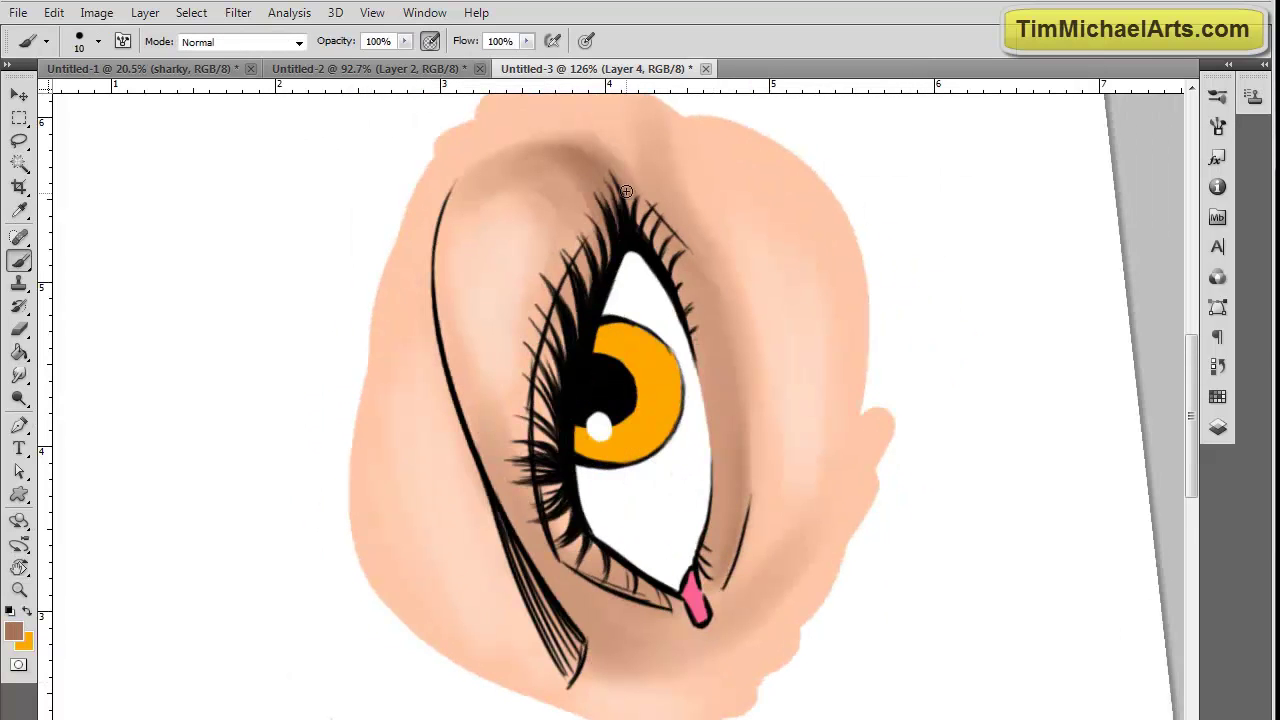
pyautogui.moveTo(626, 191); pyautogui.dragTo(718, 435)
pyautogui.press('r')
pyautogui.moveTo(701, 382)
pyautogui.mouseDown()
pyautogui.moveTo(806, 569)
pyautogui.moveTo(524, 586)
pyautogui.mouseUp()
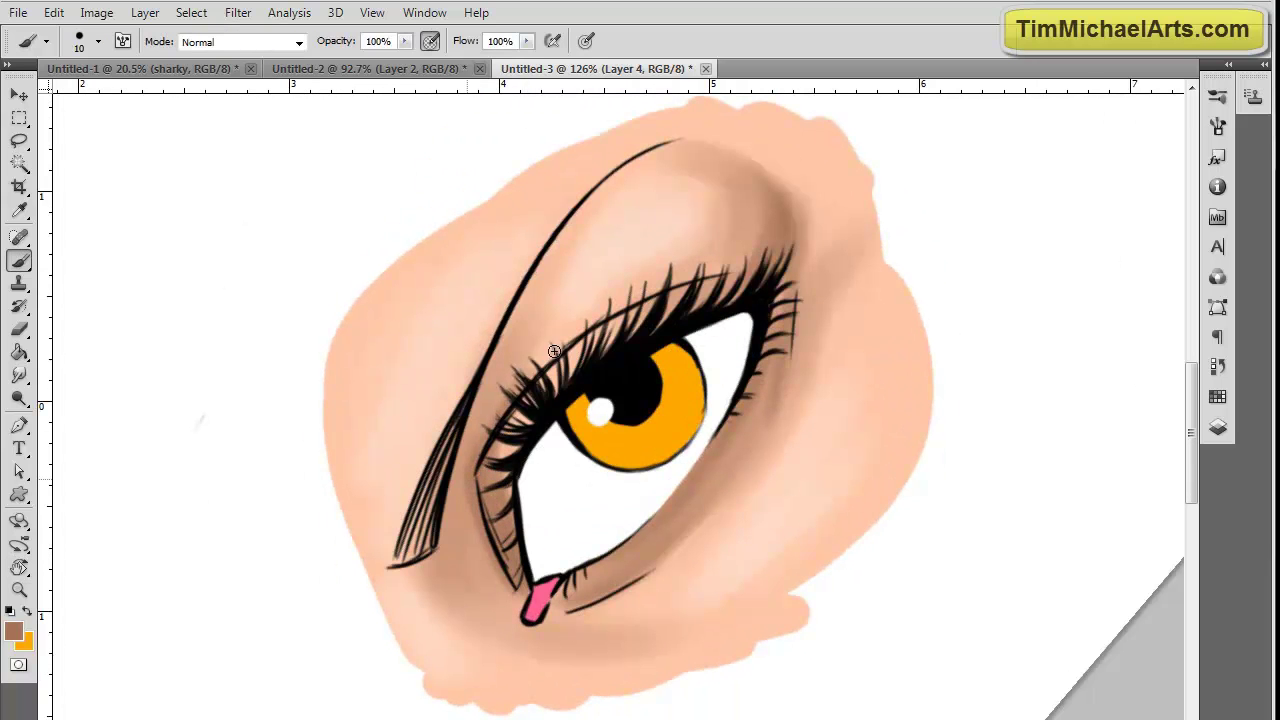
# - Add brown shading along the crease above the upper lashes
pyautogui.press('r')
pyautogui.moveTo(660, 288); pyautogui.dragTo(519, 330)
pyautogui.moveTo(508, 272); pyautogui.dragTo(504, 414)
pyautogui.press('r')
pyautogui.moveTo(664, 187)
pyautogui.mouseDown()
pyautogui.moveTo(749, 586)
pyautogui.moveTo(743, 220)
pyautogui.mouseUp()
pyautogui.press('r')
pyautogui.moveTo(662, 308); pyautogui.dragTo(1011, 282)
# - Enlarge the brush and deepen the brown shadow around the inner eye corner and below the lower lid
pyautogui.press(']')
pyautogui.press(']')
pyautogui.press(']')
pyautogui.moveTo(525, 315)
pyautogui.mouseDown()
pyautogui.moveTo(472, 446)
pyautogui.moveTo(494, 577)
pyautogui.mouseUp()
pyautogui.press('r')
pyautogui.moveTo(733, 545); pyautogui.dragTo(566, 577)
pyautogui.press('r')
pyautogui.moveTo(389, 424); pyautogui.dragTo(637, 597)
pyautogui.press('r')
pyautogui.moveTo(563, 617); pyautogui.dragTo(943, 566)
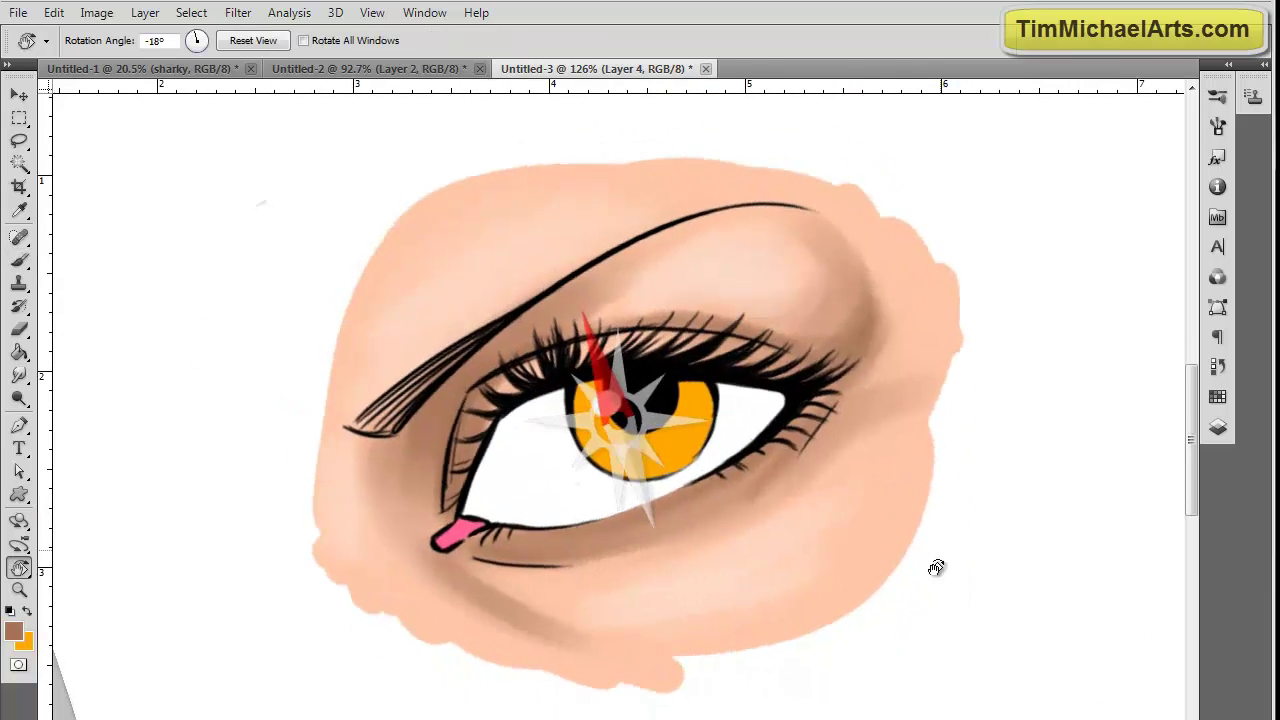
# - Enlarge the brush further and spread brown shading over the outer temple, the lower fold and beside the inner corner
pyautogui.press(']')
pyautogui.press(']')
pyautogui.press(']')
pyautogui.press(']')
pyautogui.moveTo(880, 290)
pyautogui.mouseDown()
pyautogui.moveTo(886, 323)
pyautogui.moveTo(845, 368)
pyautogui.mouseUp()
pyautogui.moveTo(522, 588); pyautogui.dragTo(448, 552)
pyautogui.moveTo(411, 451); pyautogui.dragTo(392, 533)
pyautogui.press('r')
pyautogui.moveTo(838, 600)
pyautogui.mouseDown()
pyautogui.moveTo(869, 551)
pyautogui.moveTo(843, 480)
pyautogui.mouseUp()
# - Set the paint color to white and add a bright highlight on the cheek with a 7 px brush
pyautogui.keyDown('alt'); pyautogui.click(719, 573); pyautogui.keyUp('alt')
pyautogui.click(16, 631)
pyautogui.click(380, 154)
pyautogui.click(870, 138)
pyautogui.press('[')
pyautogui.press('[')
pyautogui.press('[')
pyautogui.press('[')
pyautogui.press('[')
pyautogui.press('[')
pyautogui.press('[')
pyautogui.press('[')
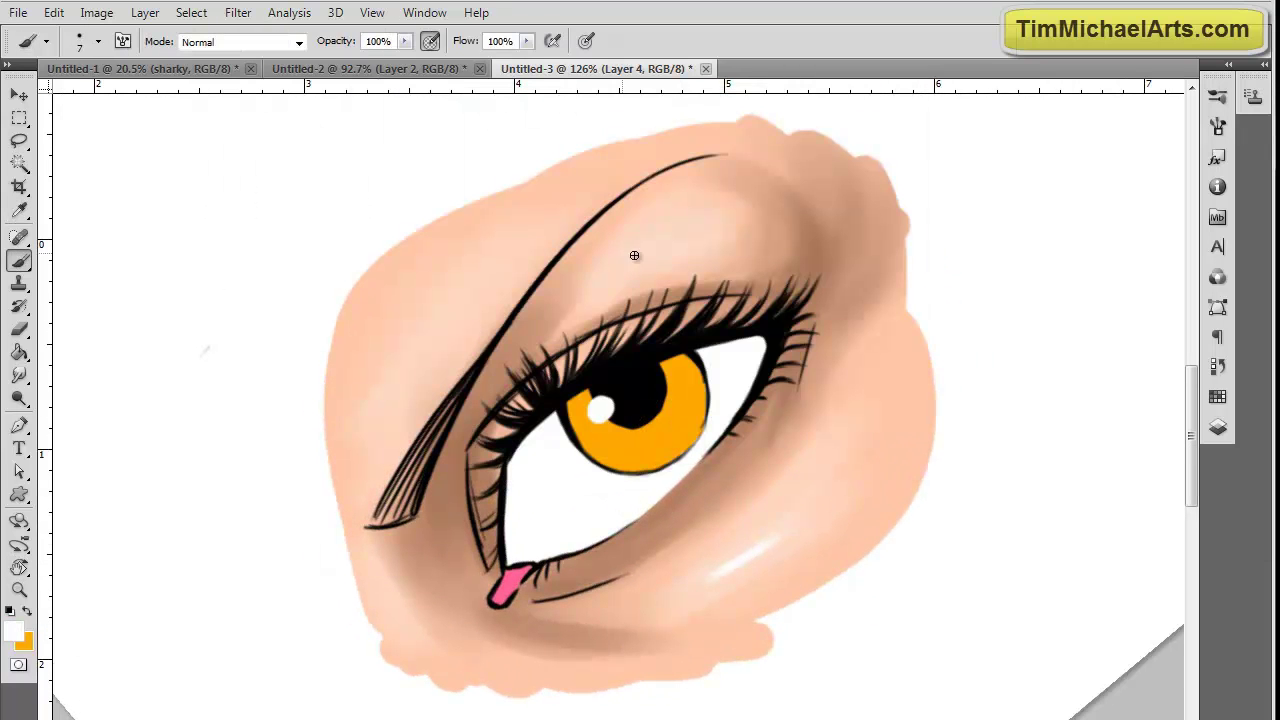
# - Paint white highlights on the brow bone beneath the eyebrow
pyautogui.scroll(-3, 985, 320)
pyautogui.press('r')
pyautogui.moveTo(1010, 330); pyautogui.dragTo(991, 489)
pyautogui.scroll(-2, 991, 489)
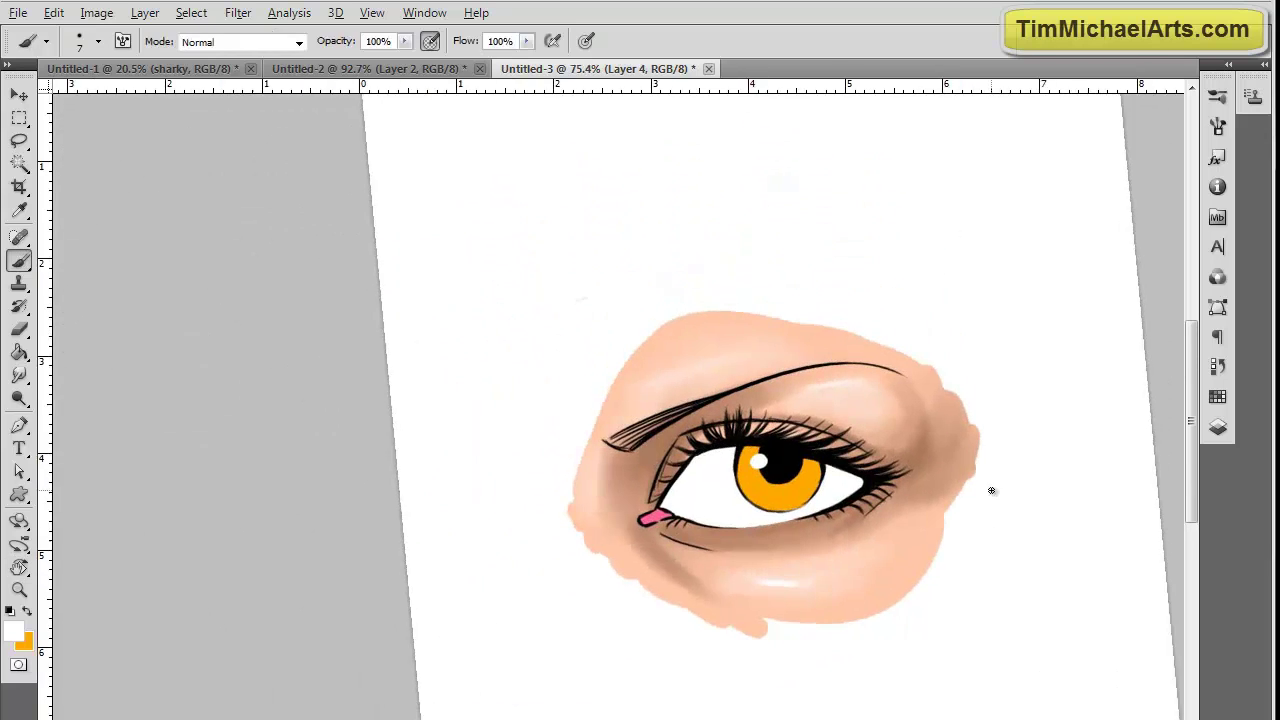
pyautogui.scroll(7, 915, 525)
pyautogui.press('r')
pyautogui.moveTo(911, 511); pyautogui.dragTo(855, 196)
pyautogui.scroll(-2, 982, 364)
pyautogui.press('r')
pyautogui.moveTo(1020, 377)
pyautogui.mouseDown()
pyautogui.moveTo(965, 630)
pyautogui.moveTo(1026, 493)
pyautogui.moveTo(1152, 388)
pyautogui.mouseUp()
pyautogui.press('r')
pyautogui.scroll(1, 1020, 486)
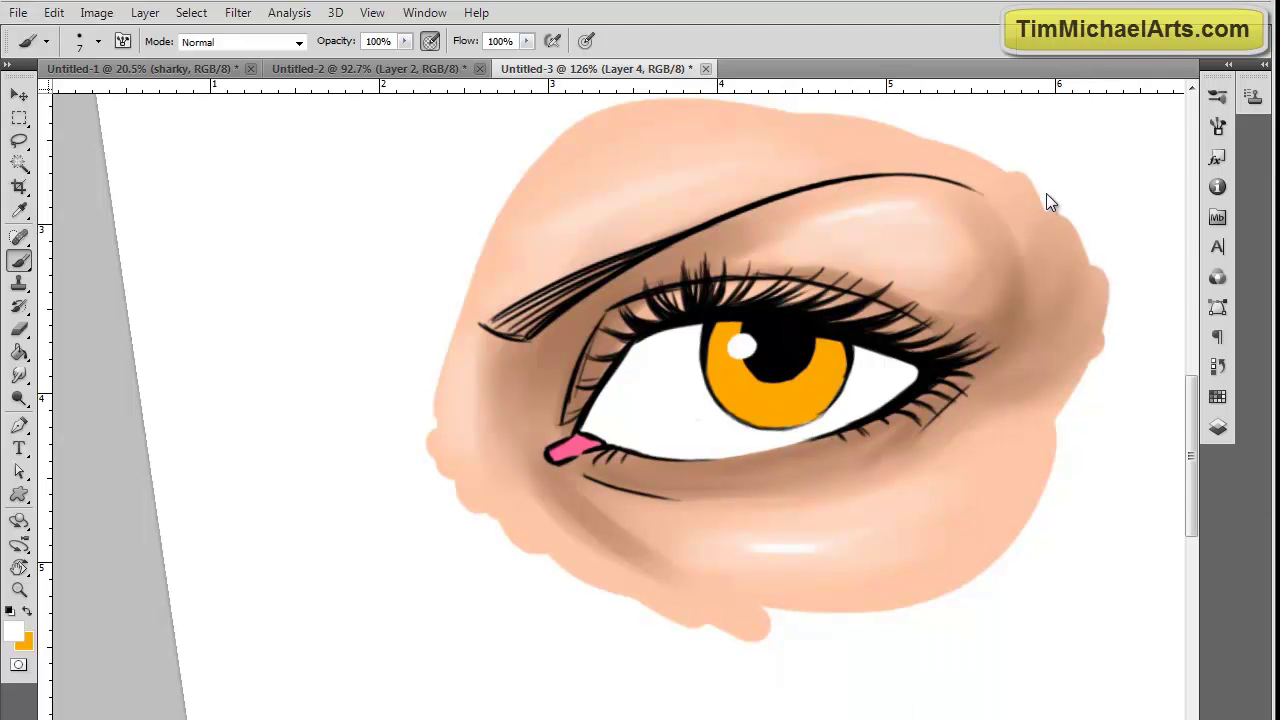
# - Target the iris on Layer 7 and set the foreground color to the deeper orange ff7200
pyautogui.click(1217, 427)
pyautogui.click(983, 252)
pyautogui.click(1163, 90)
pyautogui.scroll(4, 768, 208)
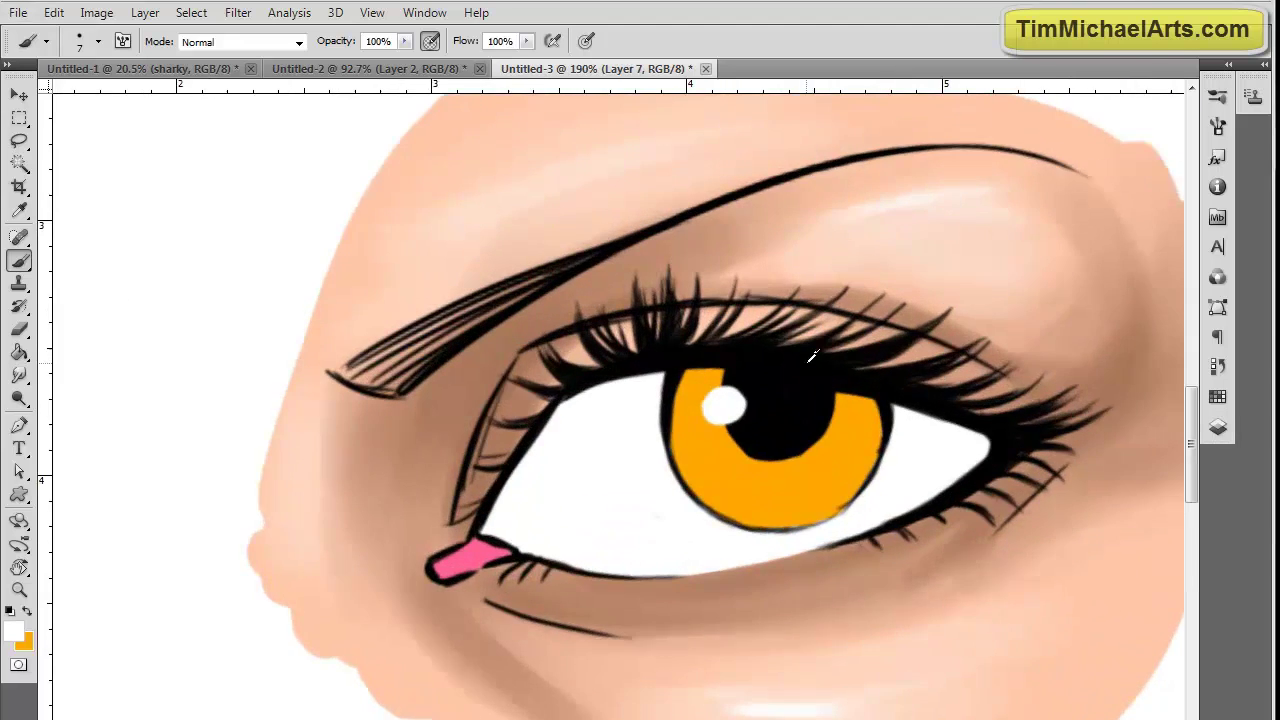
pyautogui.press('x')
pyautogui.click(15, 632)
pyautogui.moveTo(669, 381); pyautogui.dragTo(670, 395)
pyautogui.click(837, 141)
pyautogui.press('b')
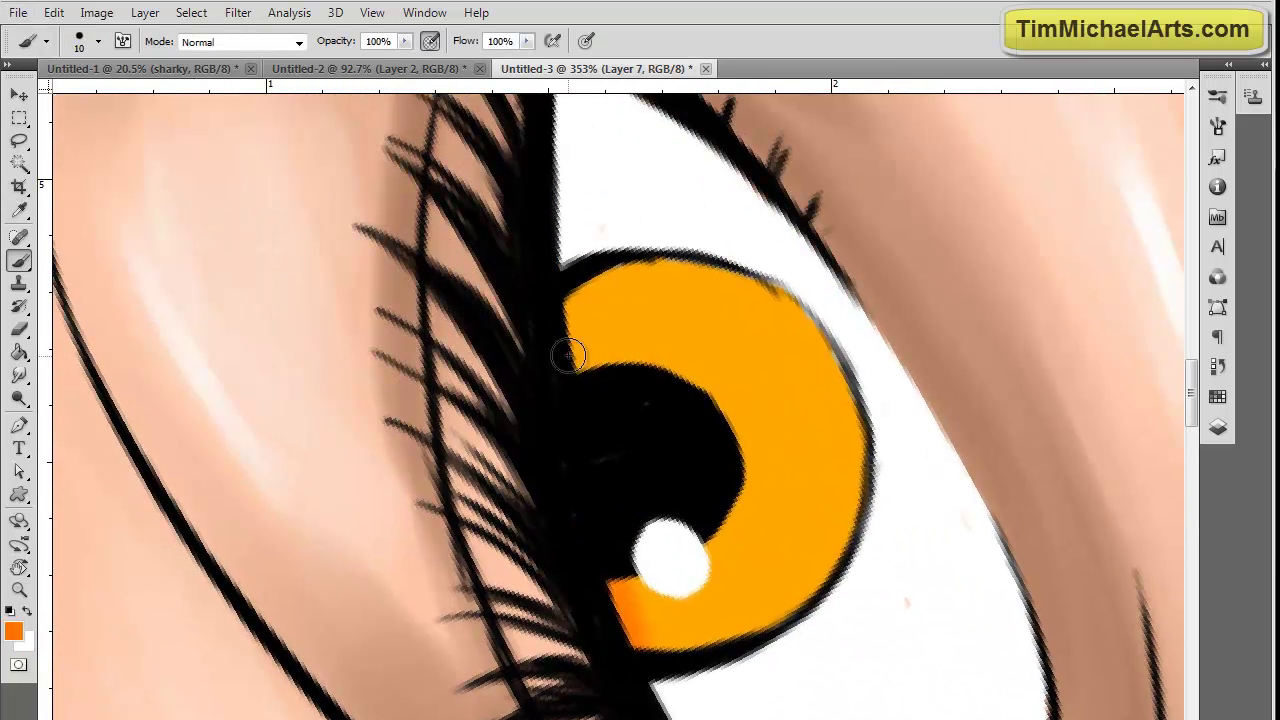
# - Shade the top of the iris, its outer rim and the edge around the pupil with orange using a 10 px brush
pyautogui.moveTo(563, 357); pyautogui.dragTo(589, 356)
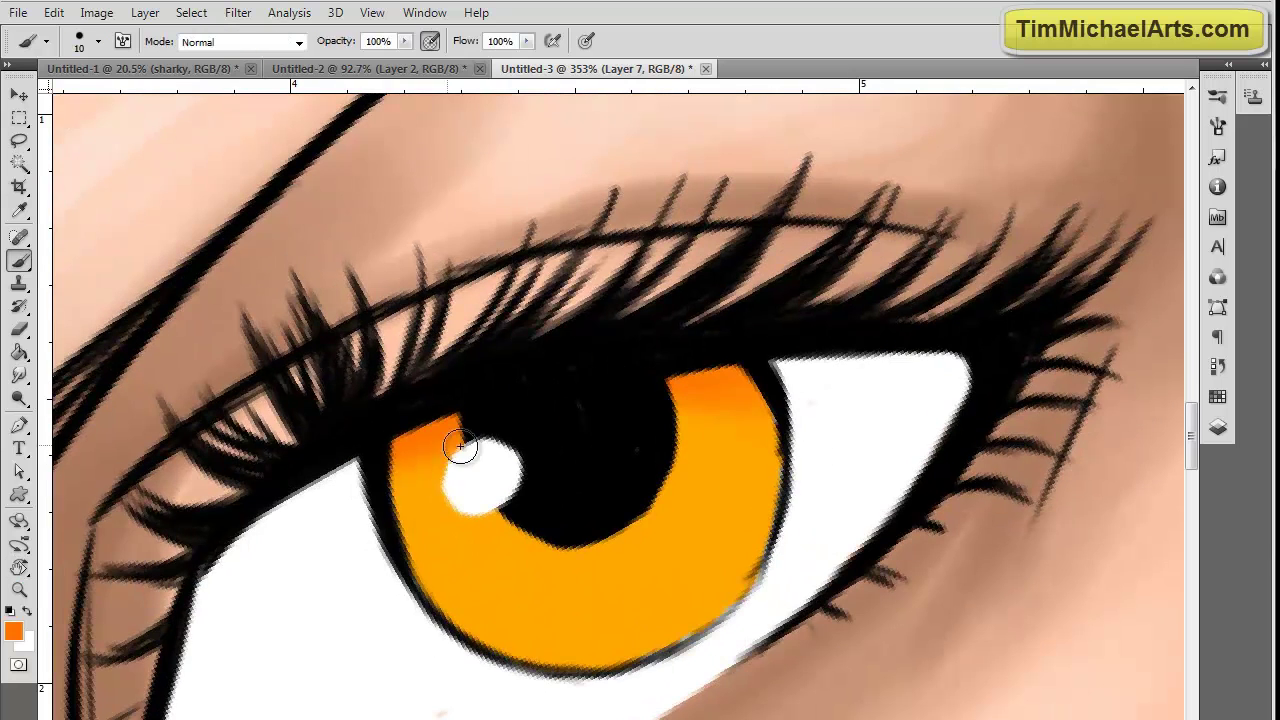
pyautogui.moveTo(463, 449)
pyautogui.mouseDown()
pyautogui.moveTo(406, 571)
pyautogui.moveTo(500, 660)
pyautogui.mouseUp()
pyautogui.moveTo(737, 343); pyautogui.dragTo(746, 553)
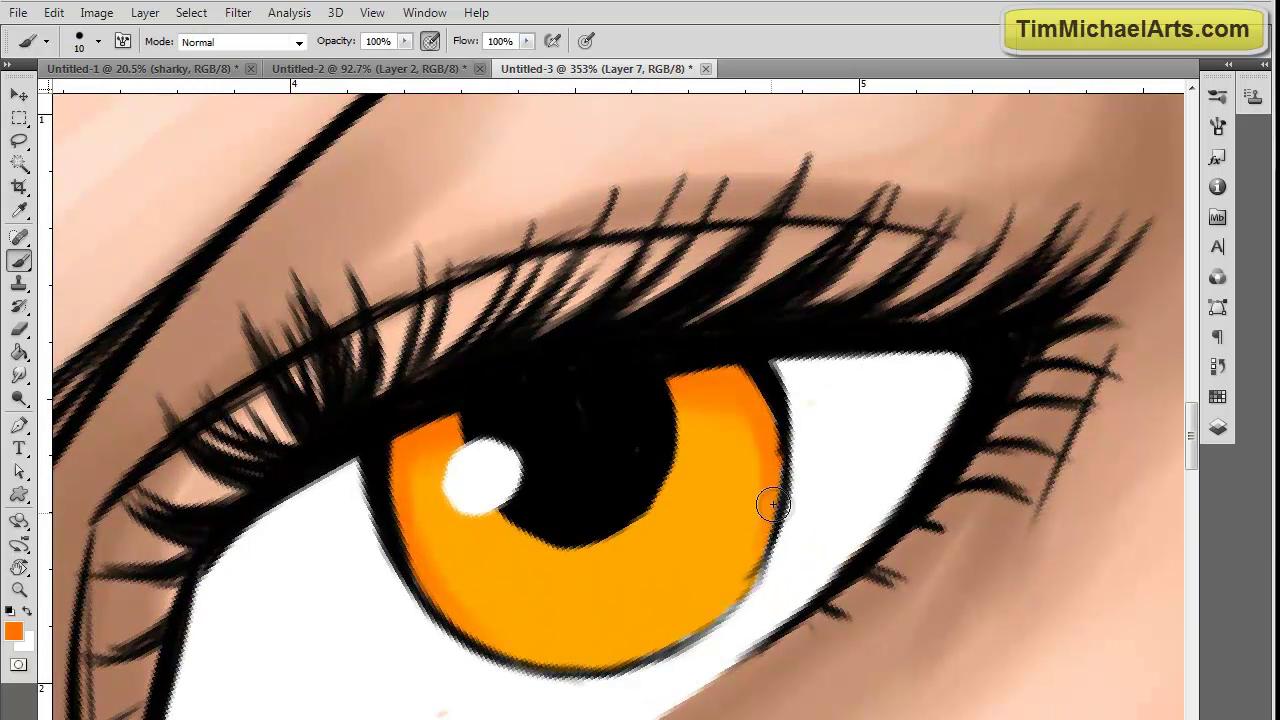
pyautogui.moveTo(676, 430)
pyautogui.mouseDown()
pyautogui.moveTo(594, 523)
pyautogui.moveTo(492, 508)
pyautogui.mouseUp()
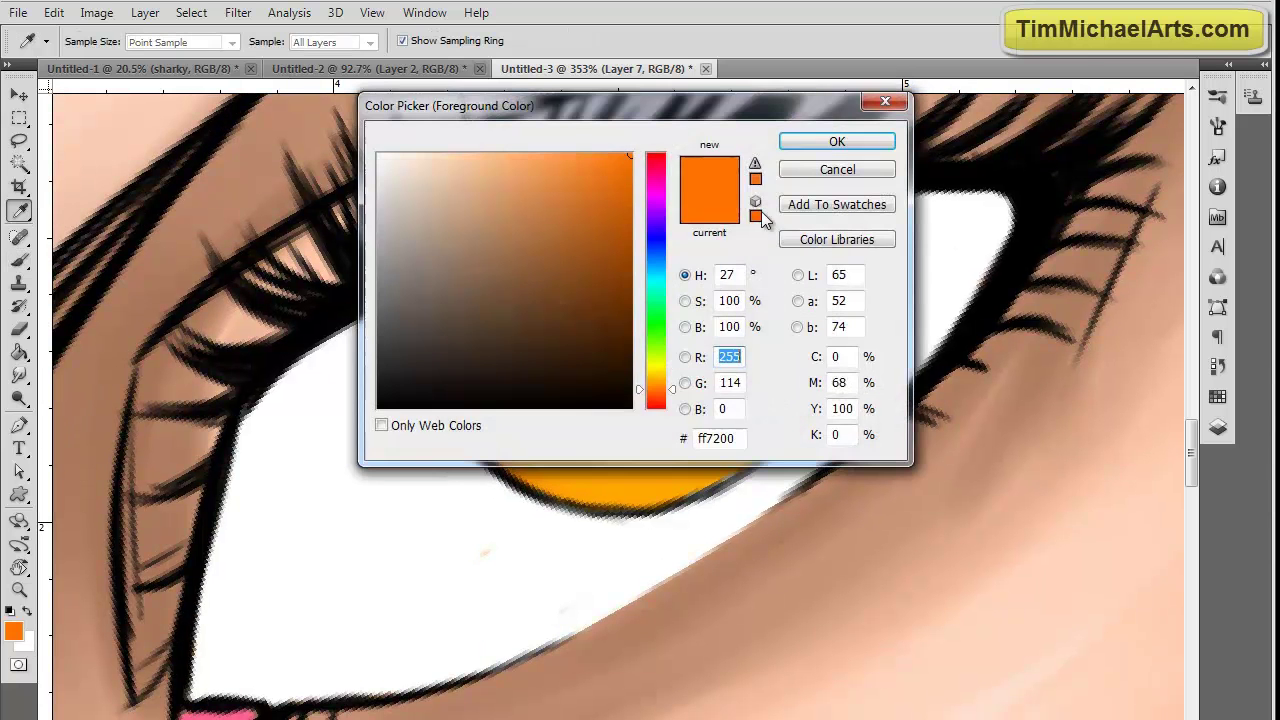
# - Change the paint color to red-orange c82a00 and darken the iris's upper corners and the edge along the pupil
pyautogui.moveTo(632, 160); pyautogui.dragTo(709, 229)
pyautogui.moveTo(610, 189); pyautogui.dragTo(639, 207)
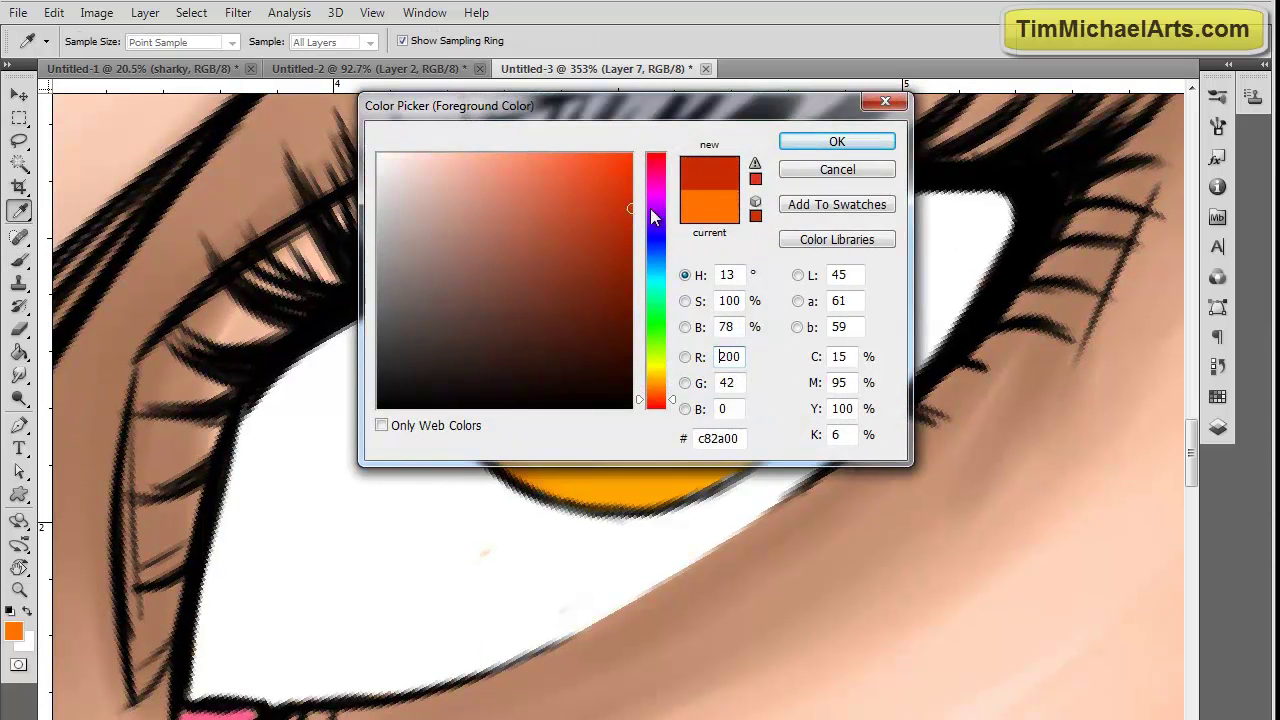
pyautogui.click(808, 147)
pyautogui.moveTo(443, 280); pyautogui.dragTo(539, 238)
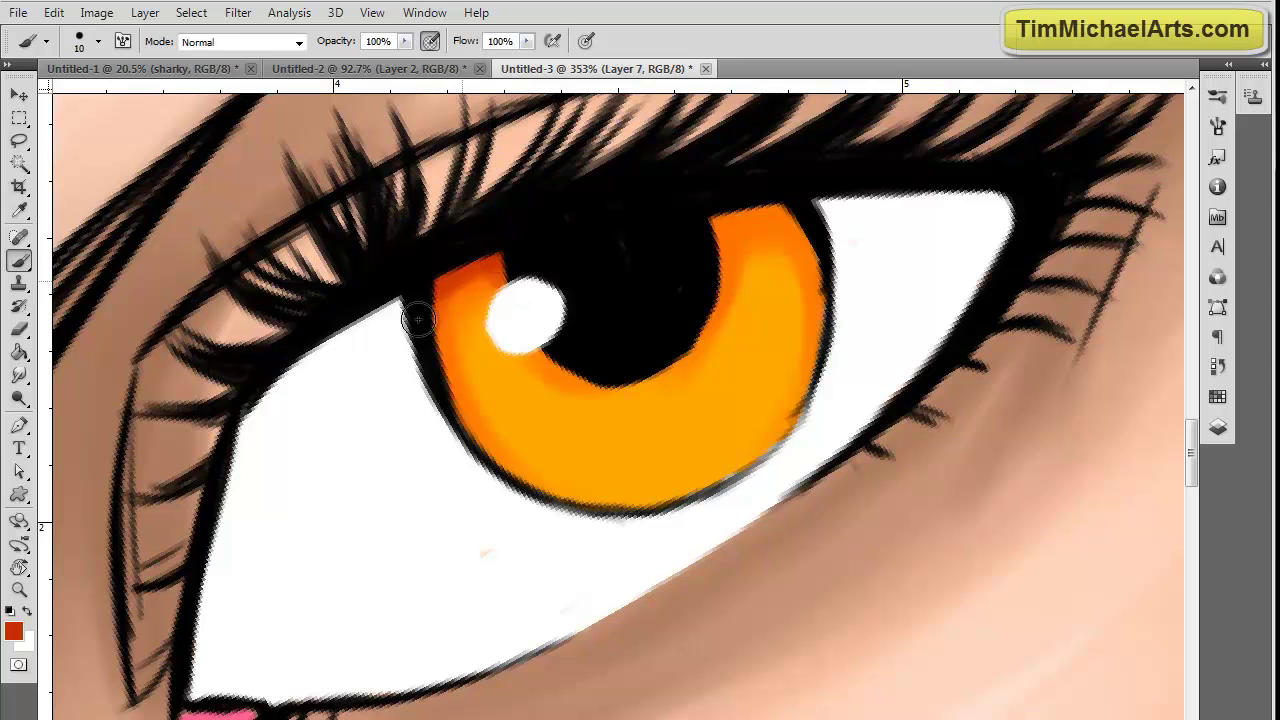
pyautogui.moveTo(785, 206)
pyautogui.mouseDown()
pyautogui.moveTo(733, 226)
pyautogui.moveTo(717, 312)
pyautogui.mouseUp()
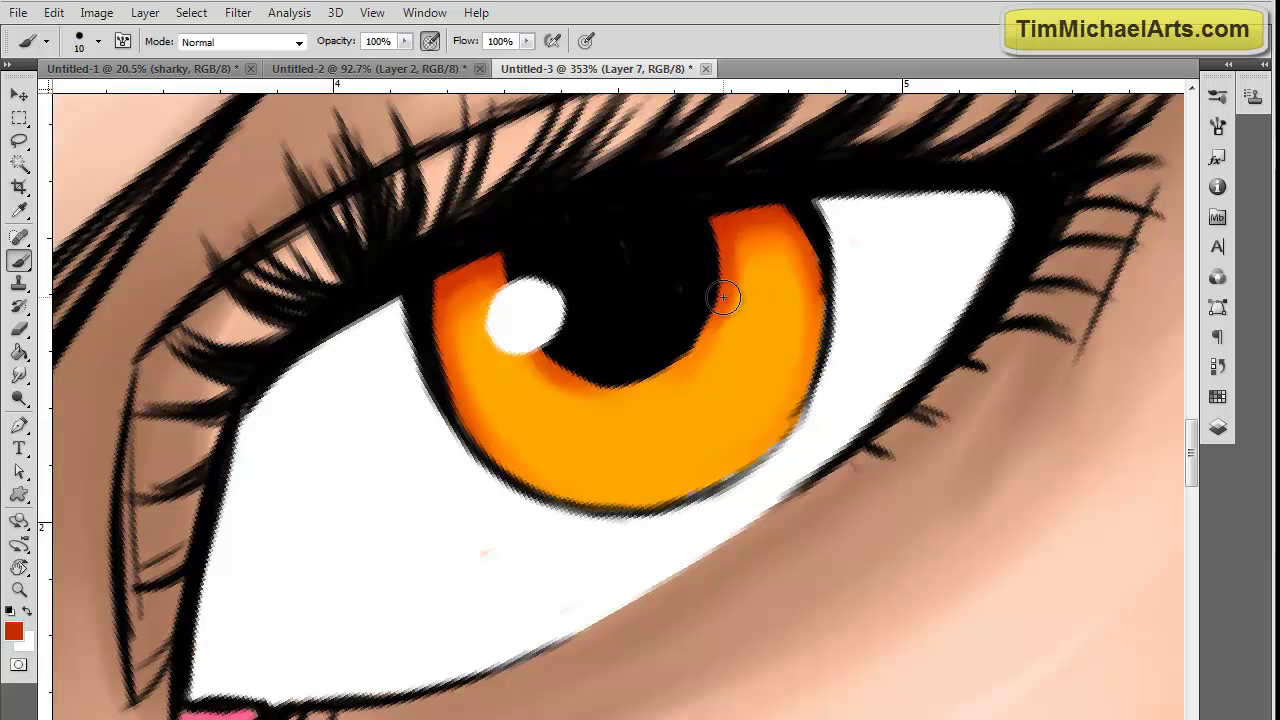
# - Change the paint color to yellow ffde00 and brush a glow across the lower half of the iris
pyautogui.click(13, 633)
pyautogui.click(677, 372)
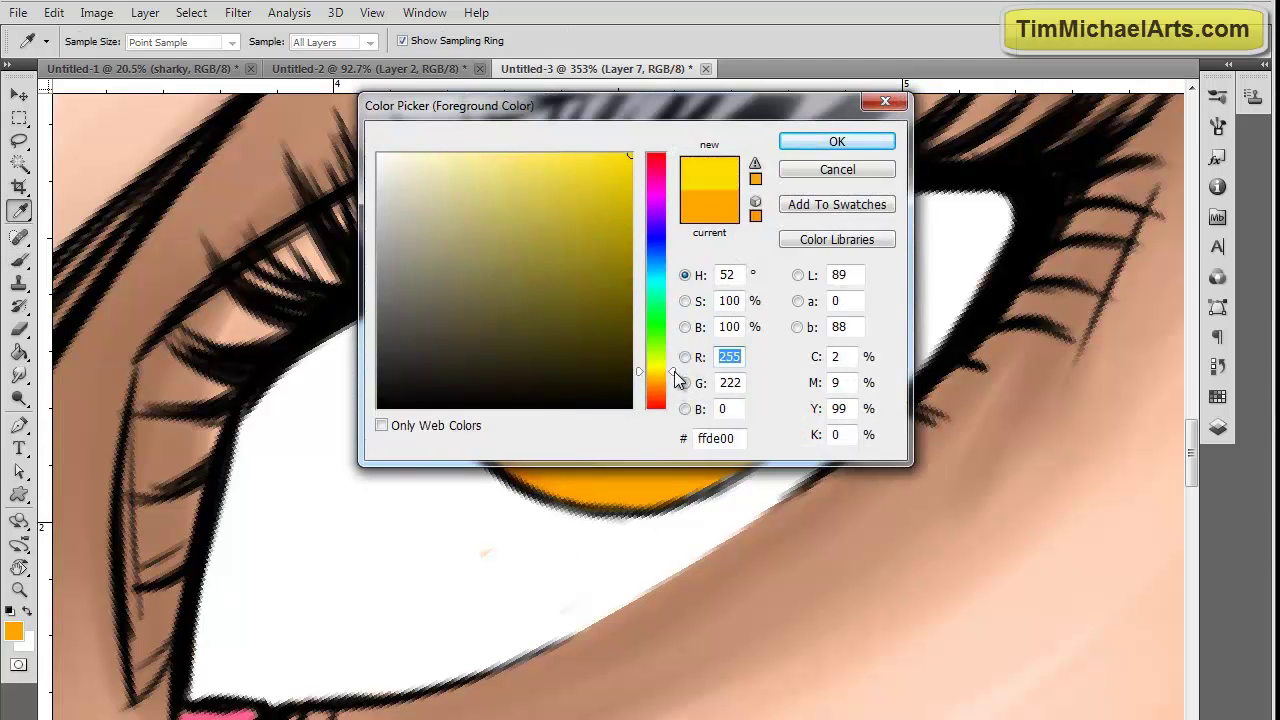
pyautogui.click(842, 140)
pyautogui.moveTo(510, 389)
pyautogui.mouseDown()
pyautogui.moveTo(596, 461)
pyautogui.moveTo(661, 440)
pyautogui.moveTo(620, 439)
pyautogui.mouseUp()
pyautogui.scroll(-2, 852, 425)
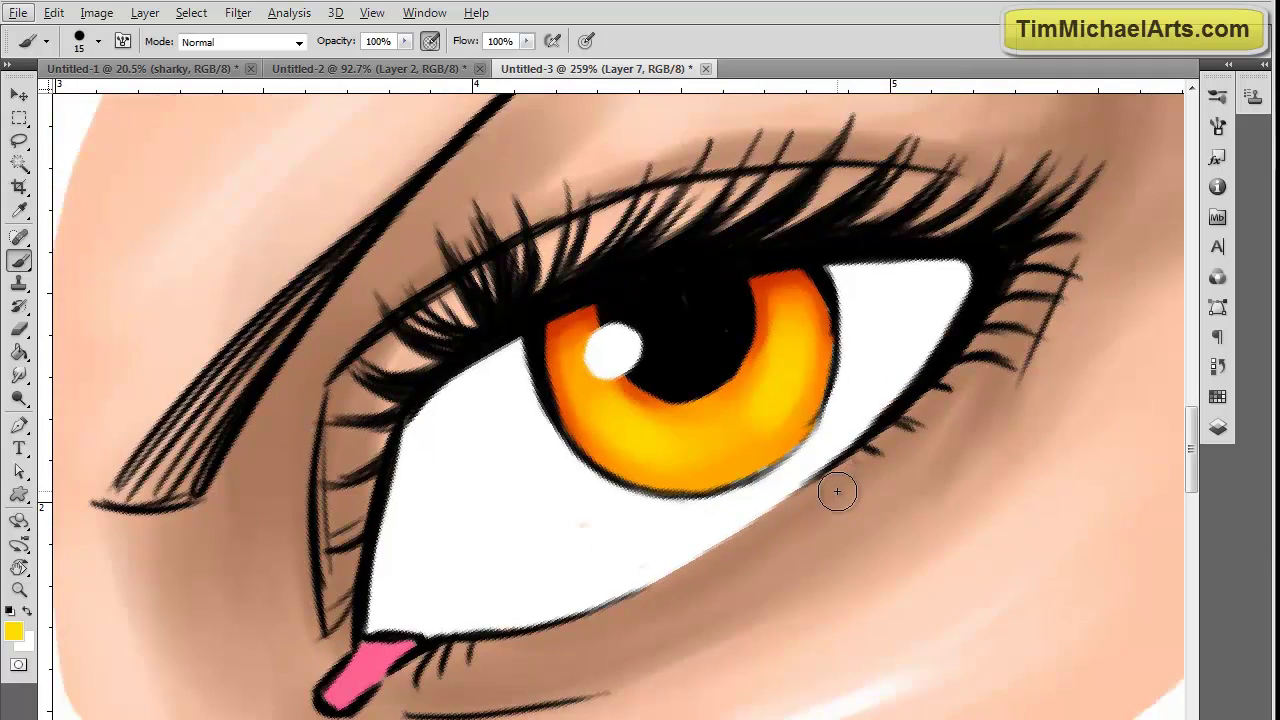
# - Lighten the paint color to a soft yellow and add highlights within the lower iris with an 8 px brush
pyautogui.scroll(2, 838, 490)
pyautogui.press('r')
pyautogui.moveTo(883, 520); pyautogui.dragTo(850, 576)
pyautogui.click(19, 631)
pyautogui.click(13, 630)
pyautogui.click(520, 150)
pyautogui.click(834, 137)
pyautogui.press('b')
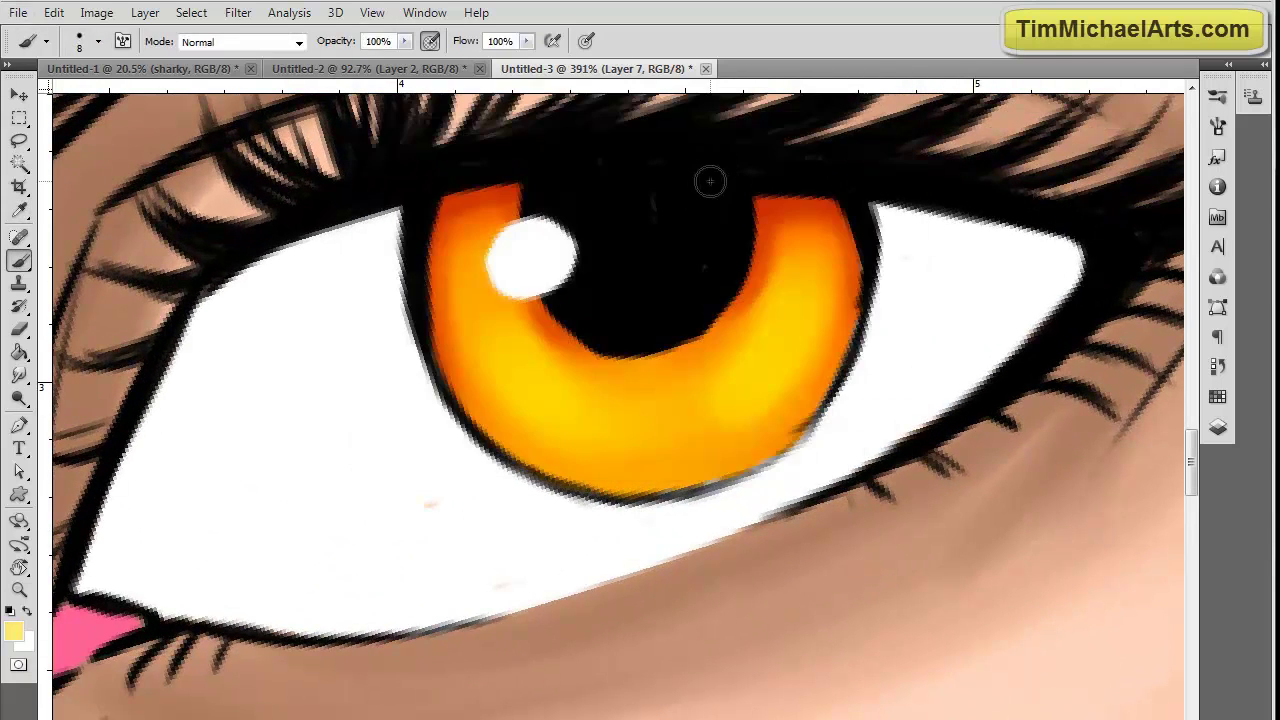
pyautogui.moveTo(510, 359)
pyautogui.mouseDown()
pyautogui.moveTo(595, 403)
pyautogui.moveTo(768, 362)
pyautogui.moveTo(634, 431)
pyautogui.mouseUp()
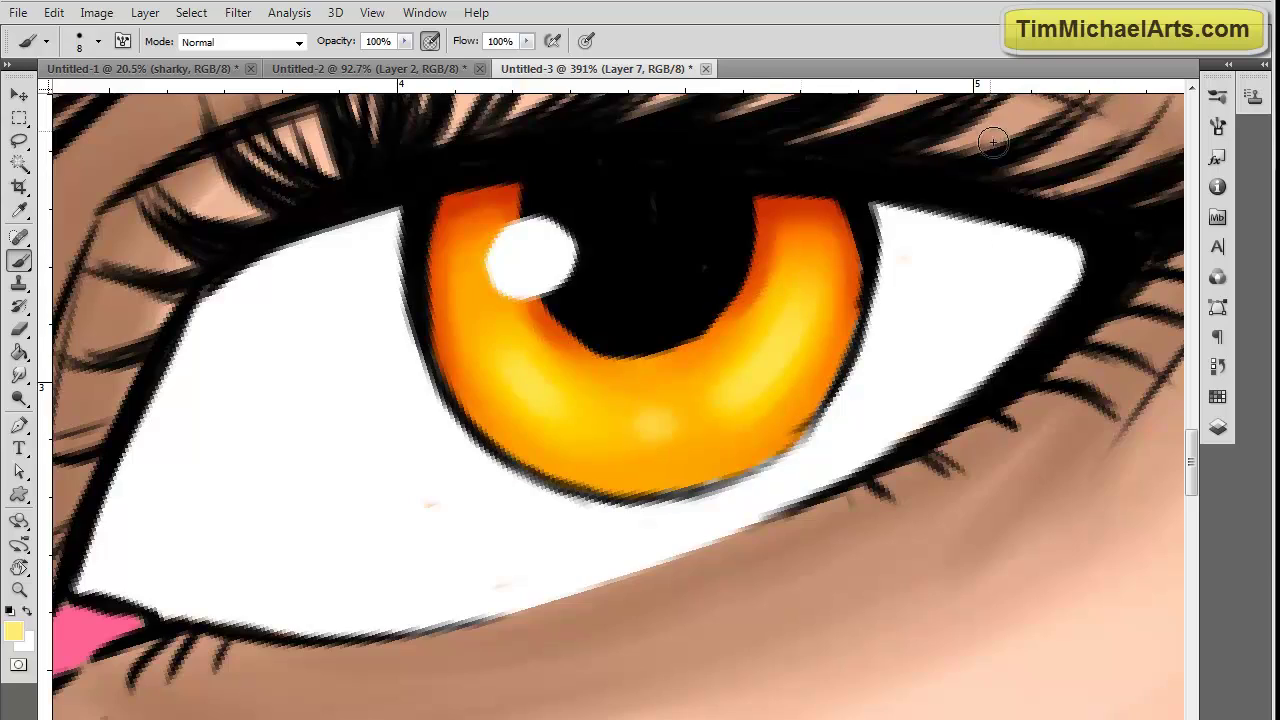
# - Lighten the paint color to pale yellow and brighten the highlights in the lower iris with a 6 px brush
pyautogui.scroll(-5, 866, 450)
pyautogui.scroll(5, 940, 580)
pyautogui.moveTo(730, 612); pyautogui.dragTo(783, 640)
pyautogui.click(14, 631)
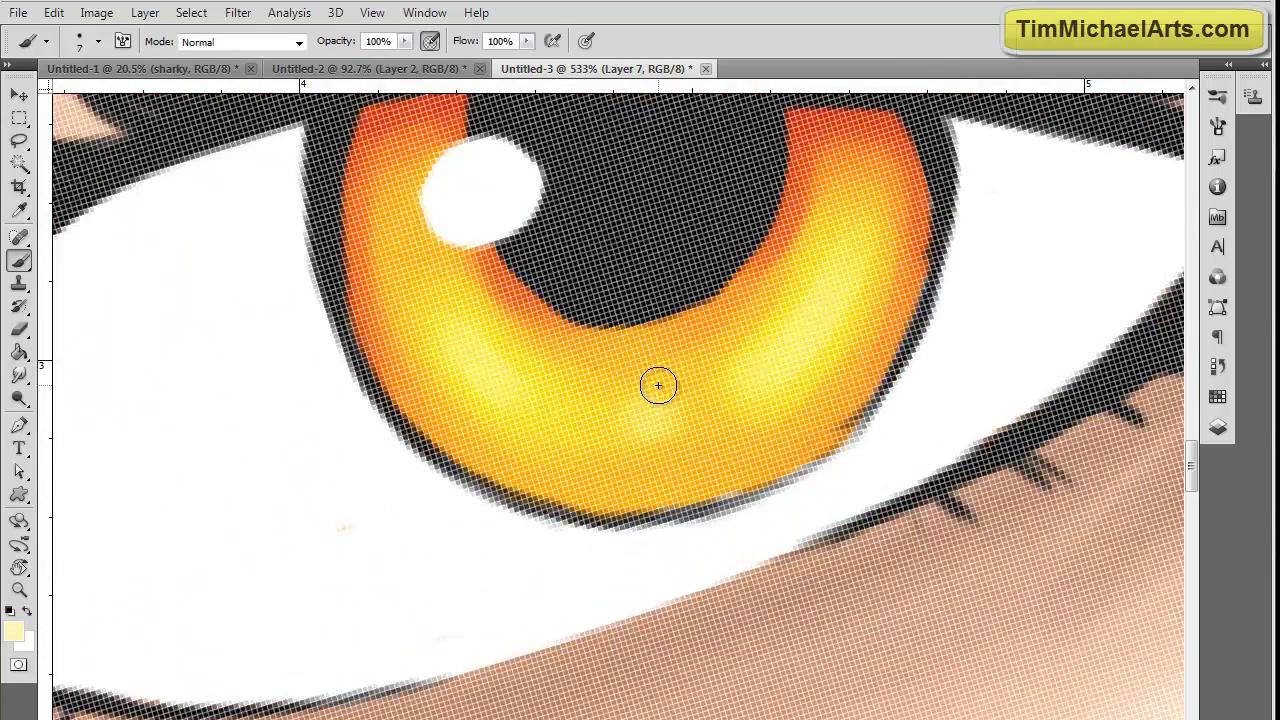
pyautogui.scroll(-2, 658, 385)
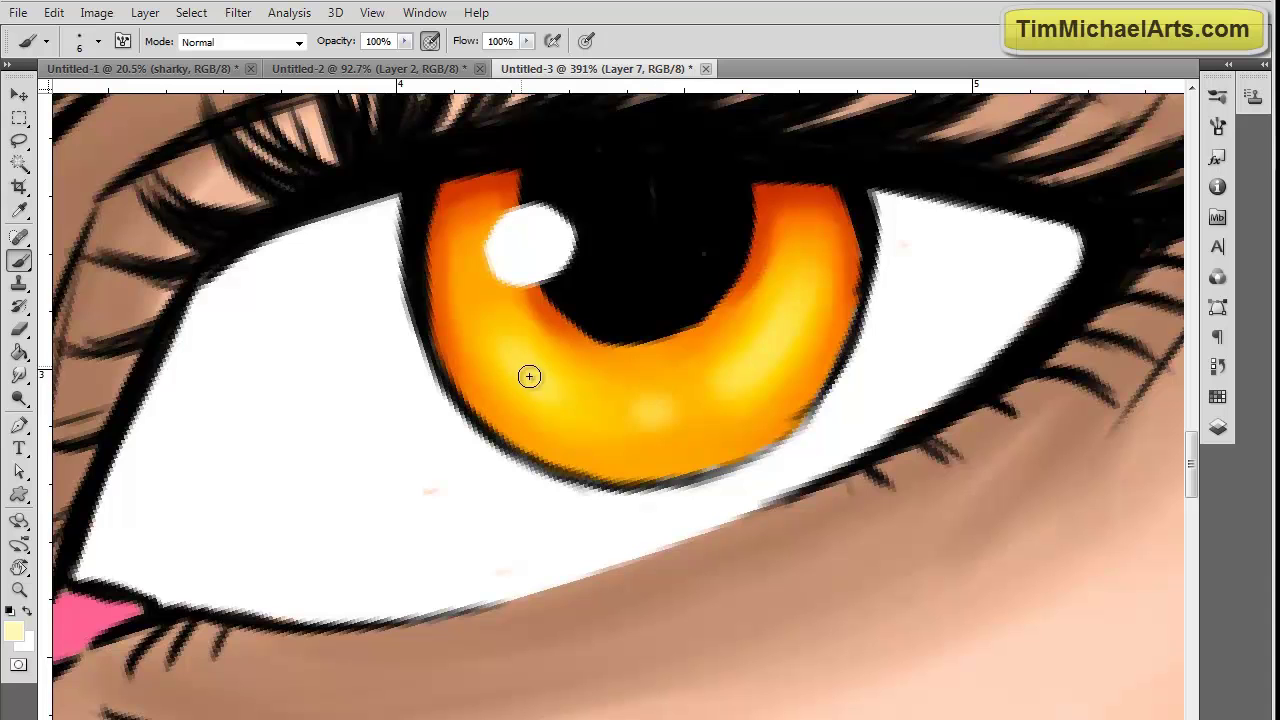
pyautogui.scroll(-2, 896, 397)
pyautogui.scroll(2, 914, 337)
# - Sample red-orange and orange from the iris, then darken its lower rim and blend its upper sides
pyautogui.keyDown('alt'); pyautogui.click(442, 264); pyautogui.keyUp('alt')
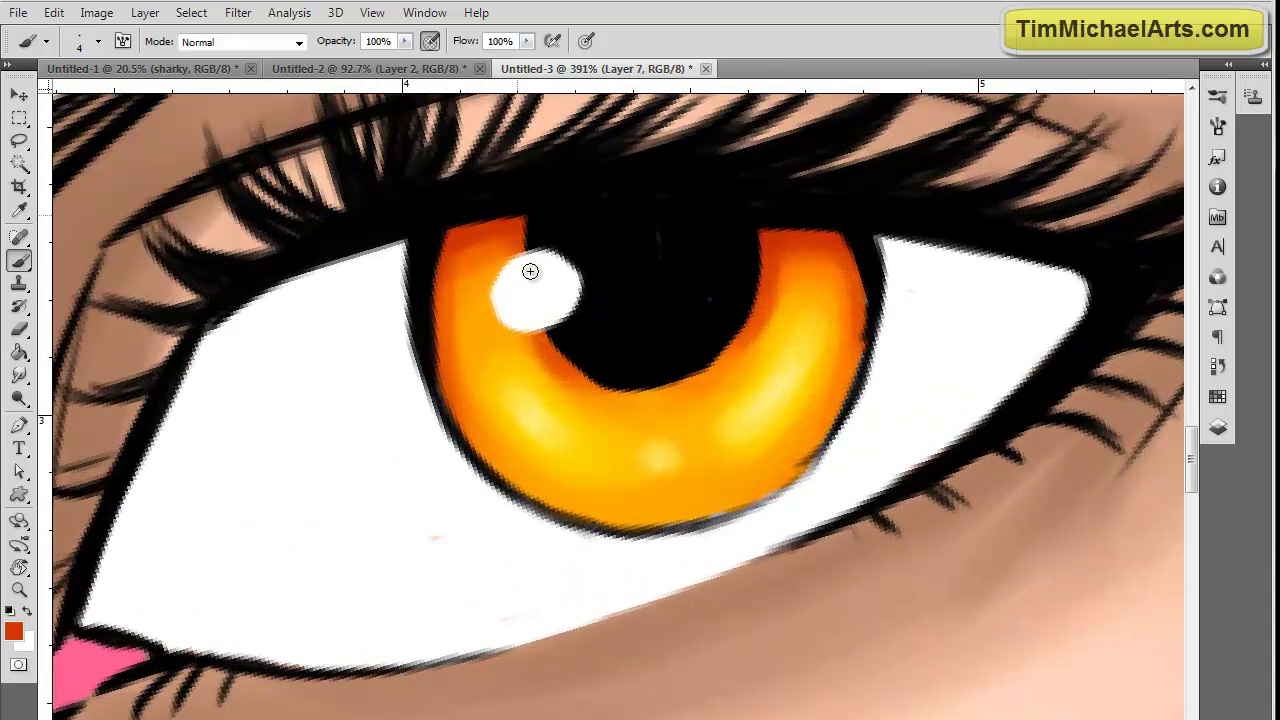
pyautogui.moveTo(550, 494)
pyautogui.mouseDown()
pyautogui.moveTo(740, 504)
pyautogui.moveTo(712, 519)
pyautogui.mouseUp()
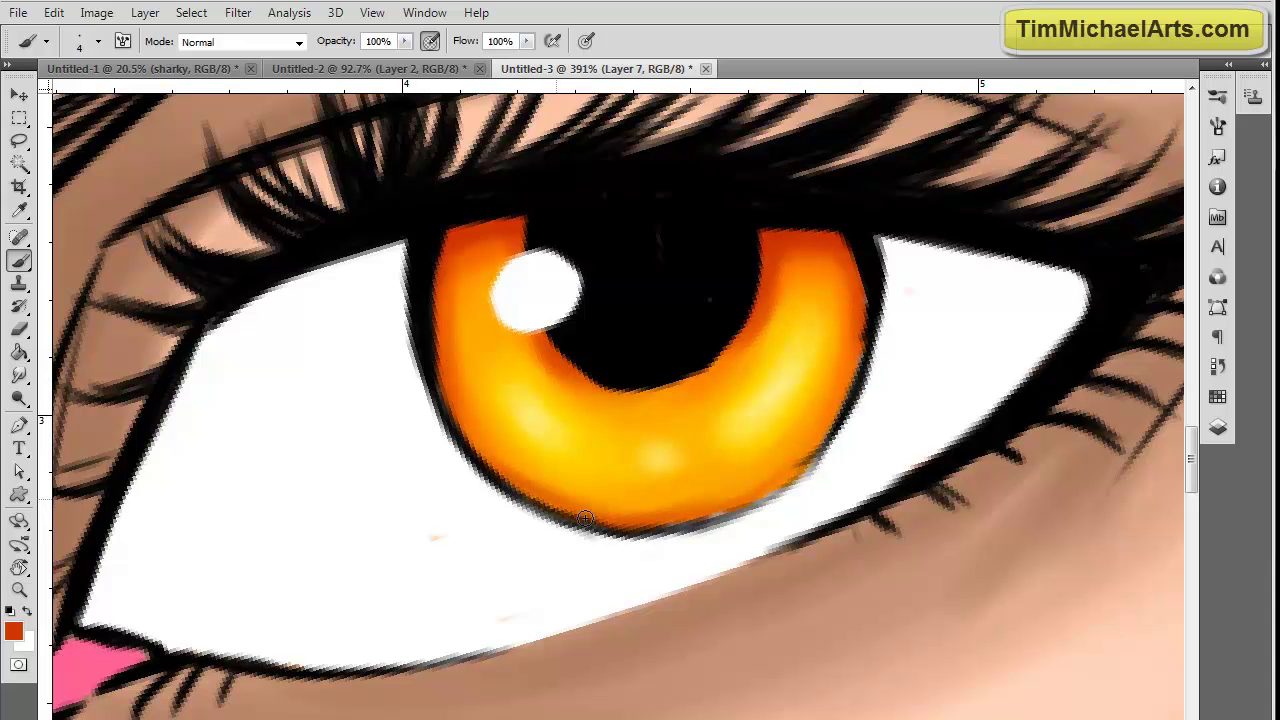
pyautogui.keyDown('alt'); pyautogui.click(788, 258); pyautogui.keyUp('alt')
pyautogui.moveTo(788, 252)
pyautogui.mouseDown()
pyautogui.moveTo(831, 280)
pyautogui.moveTo(828, 335)
pyautogui.mouseUp()
pyautogui.moveTo(477, 257); pyautogui.dragTo(469, 338)
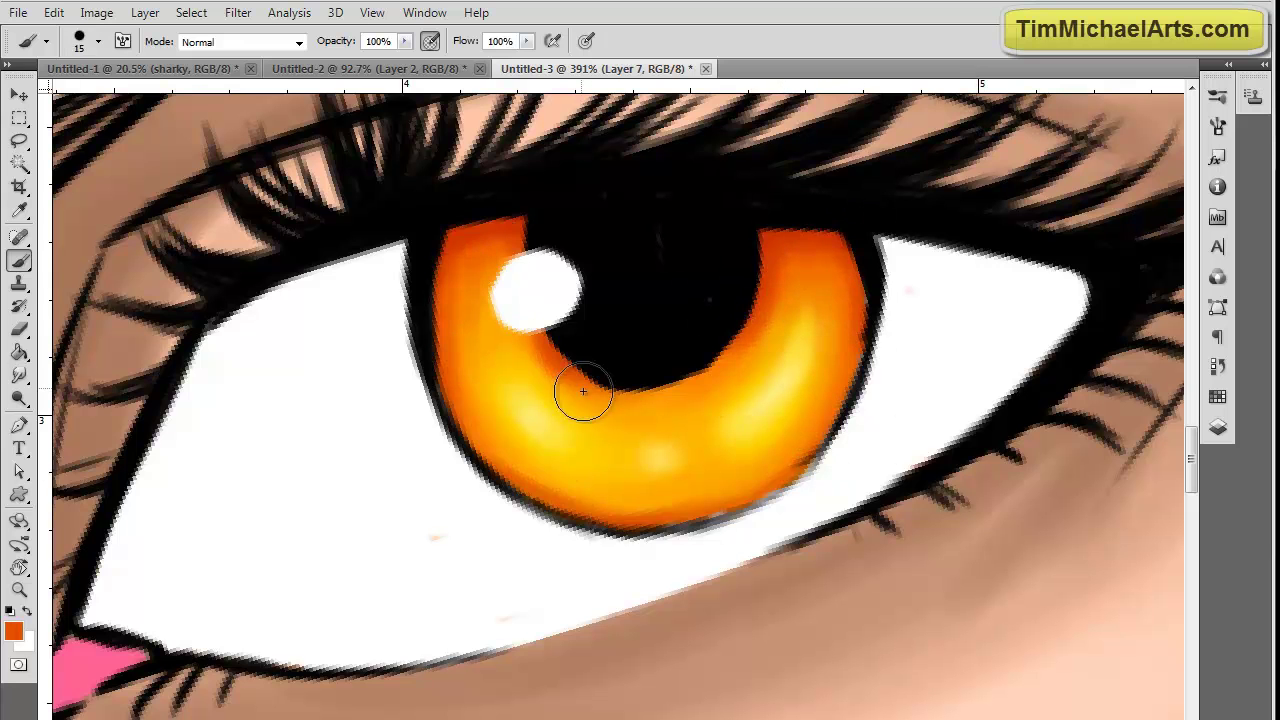
# - Sample a color from the iris and touch up its lower part, checking the result against the whole eye
pyautogui.scroll(-4, 895, 590)
pyautogui.press('r')
pyautogui.moveTo(940, 569); pyautogui.dragTo(961, 542)
pyautogui.press('b')
pyautogui.press('r')
pyautogui.press('b')
pyautogui.scroll(4, 698, 386)
pyautogui.keyDown('alt'); pyautogui.click(667, 426); pyautogui.keyUp('alt')
pyautogui.moveTo(663, 446); pyautogui.dragTo(727, 418)
pyautogui.moveTo(1015, 346); pyautogui.dragTo(990, 363)
pyautogui.scroll(-4, 1060, 398)
pyautogui.press('r')
pyautogui.moveTo(1062, 580); pyautogui.dragTo(1040, 690)
pyautogui.moveTo(1090, 700)
pyautogui.mouseDown()
pyautogui.moveTo(949, 606)
pyautogui.moveTo(878, 535)
pyautogui.mouseUp()
pyautogui.press('r')
pyautogui.moveTo(976, 462); pyautogui.dragTo(980, 477)
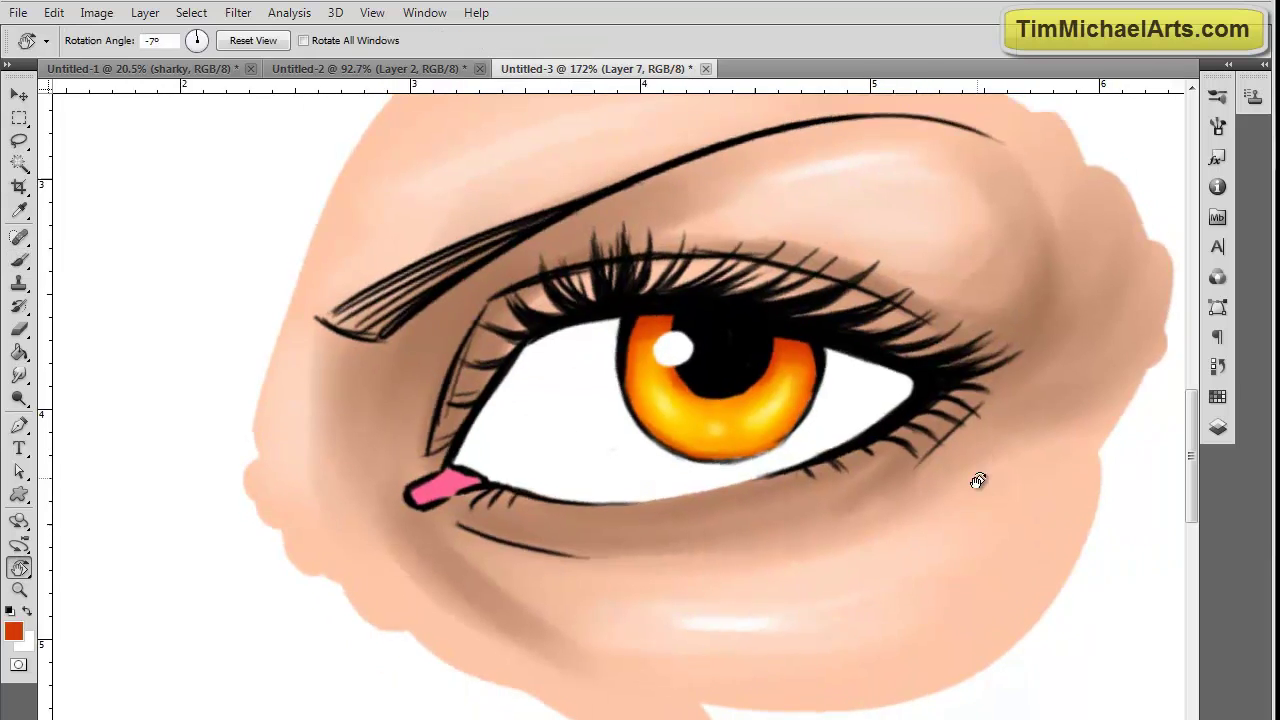
# - Select Layer 5 and change the paint color to a light grayish blue
pyautogui.click(1218, 424)
pyautogui.click(1005, 338)
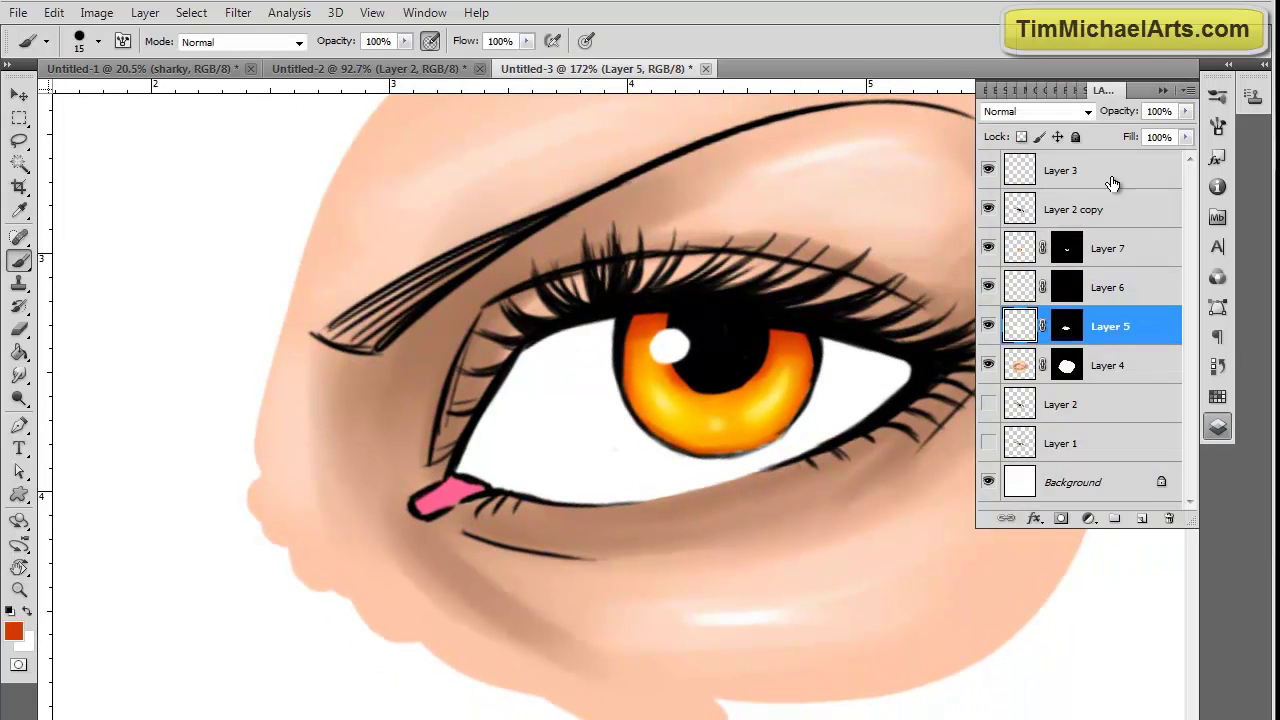
pyautogui.click(1163, 90)
pyautogui.click(14, 631)
pyautogui.moveTo(414, 215); pyautogui.dragTo(376, 221)
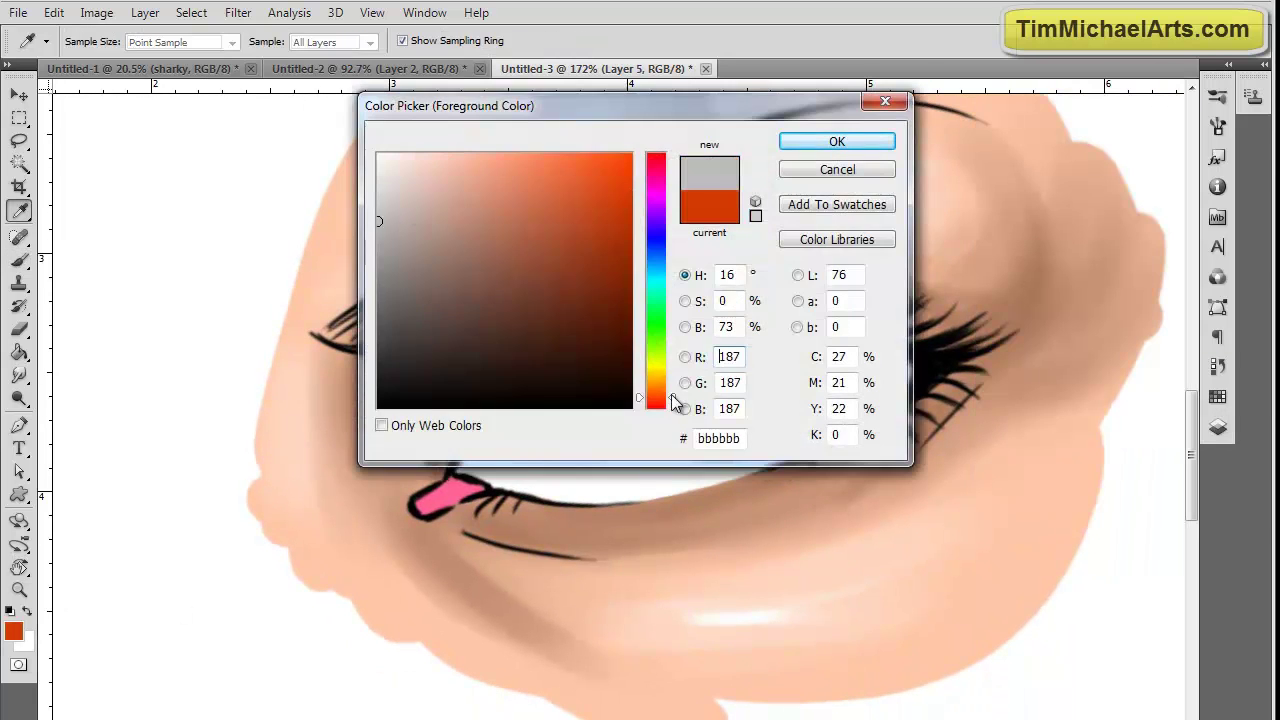
pyautogui.moveTo(673, 397); pyautogui.dragTo(672, 268)
pyautogui.click(432, 197)
pyautogui.press('Return')
pyautogui.press('b')
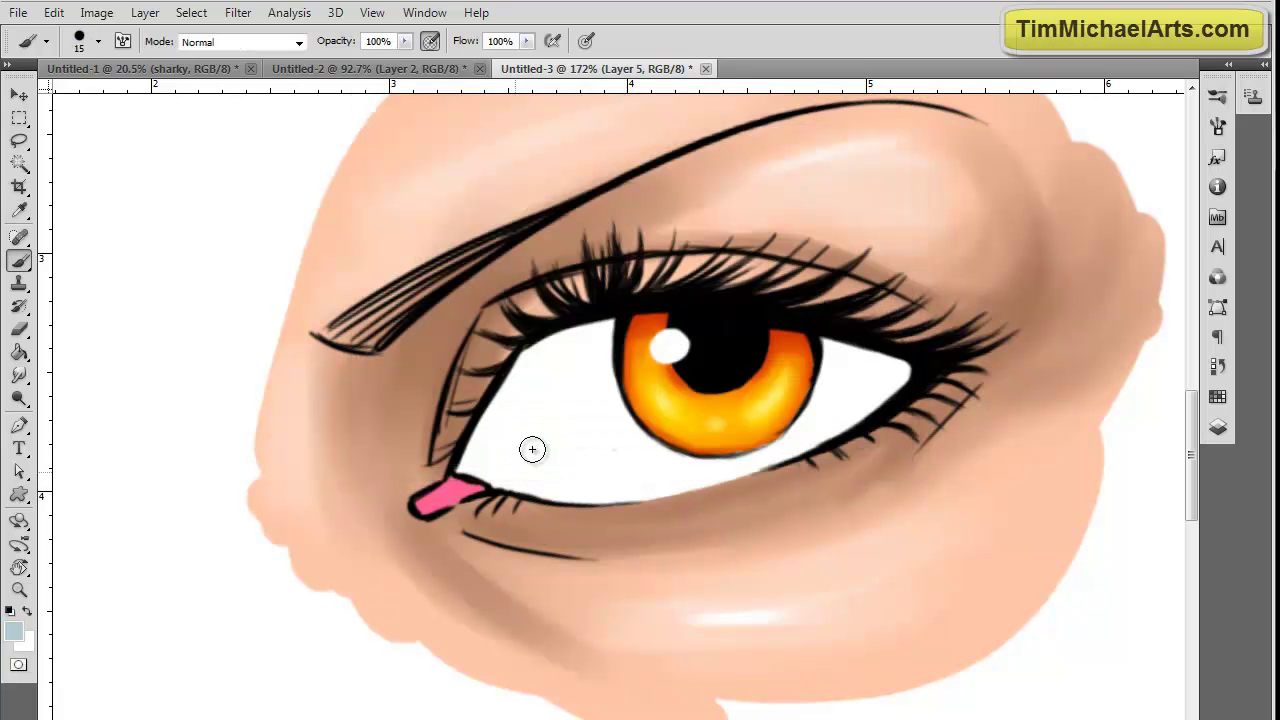
# - Cover the white of the eyeball with the light grayish blue using a 35 px brush
pyautogui.moveTo(569, 423)
pyautogui.mouseDown()
pyautogui.moveTo(576, 325)
pyautogui.moveTo(663, 429)
pyautogui.moveTo(837, 423)
pyautogui.moveTo(654, 429)
pyautogui.moveTo(557, 357)
pyautogui.moveTo(600, 409)
pyautogui.moveTo(880, 363)
pyautogui.moveTo(469, 404)
pyautogui.mouseUp()
pyautogui.click(1218, 427)
pyautogui.click(1218, 427)
pyautogui.moveTo(683, 470)
pyautogui.mouseDown()
pyautogui.moveTo(655, 480)
pyautogui.moveTo(490, 432)
pyautogui.mouseUp()
pyautogui.click(1217, 425)
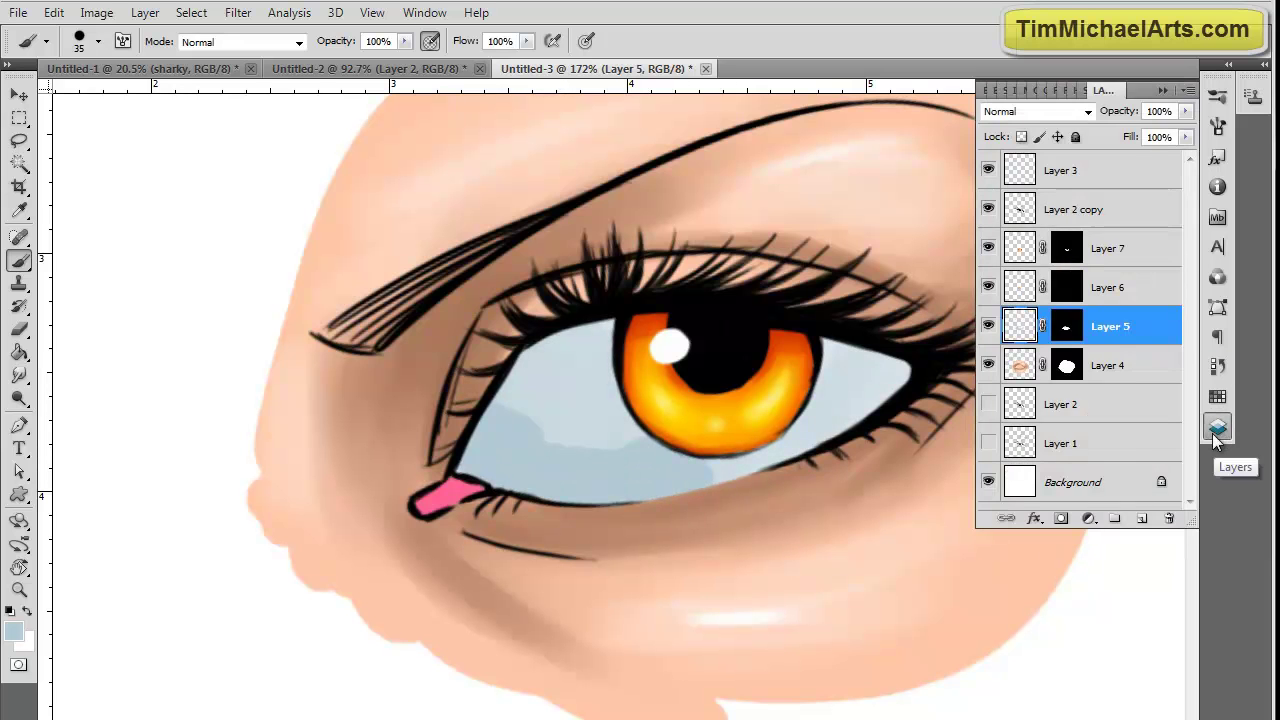
pyautogui.hotkey('ctrl', 'z')
pyautogui.click(1161, 93)
pyautogui.moveTo(486, 443)
pyautogui.mouseDown()
pyautogui.moveTo(643, 486)
pyautogui.moveTo(910, 395)
pyautogui.mouseUp()
# - Darken the paint color to a medium gray-blue and shade the eyeball's corners and upper edges with a 35 px brush
pyautogui.click(14, 631)
pyautogui.click(416, 236)
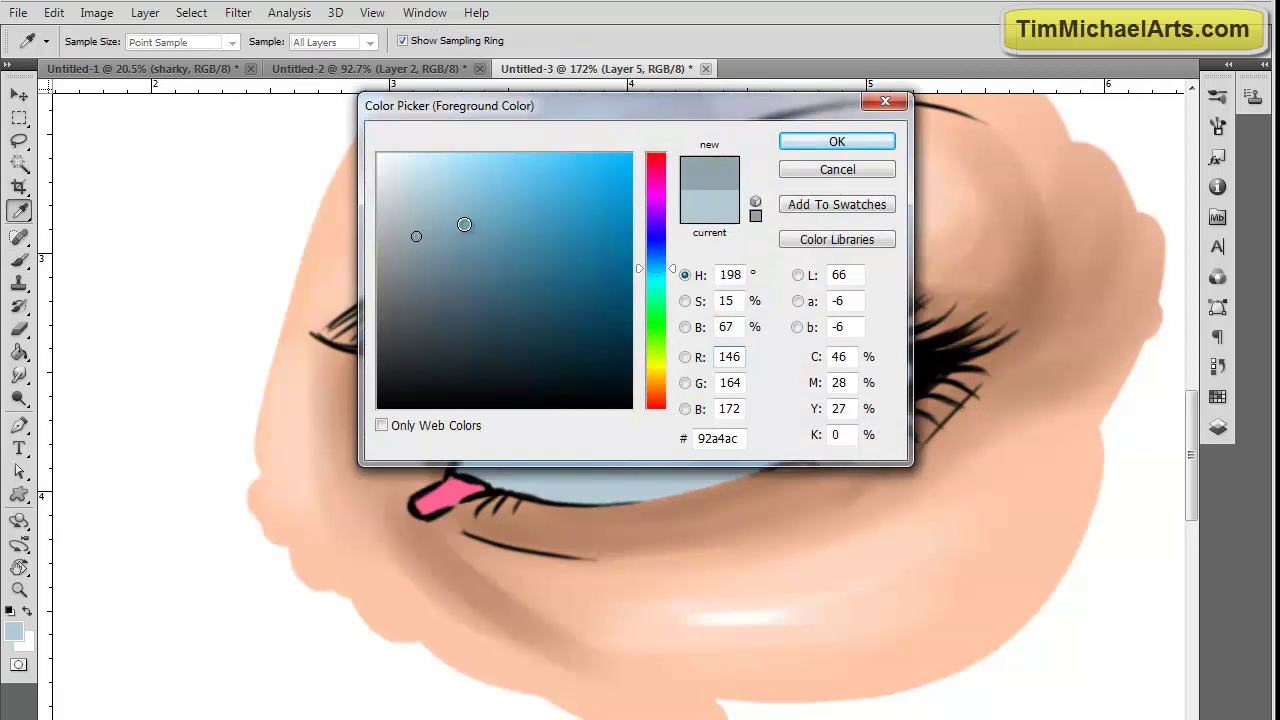
pyautogui.click(837, 141)
pyautogui.scroll(4, 500, 465)
pyautogui.moveTo(446, 458)
pyautogui.mouseDown()
pyautogui.moveTo(437, 337)
pyautogui.moveTo(456, 418)
pyautogui.moveTo(518, 485)
pyautogui.mouseUp()
pyautogui.moveTo(958, 294); pyautogui.dragTo(871, 306)
pyautogui.moveTo(1112, 305)
pyautogui.mouseDown()
pyautogui.moveTo(1037, 449)
pyautogui.moveTo(970, 245)
pyautogui.mouseUp()
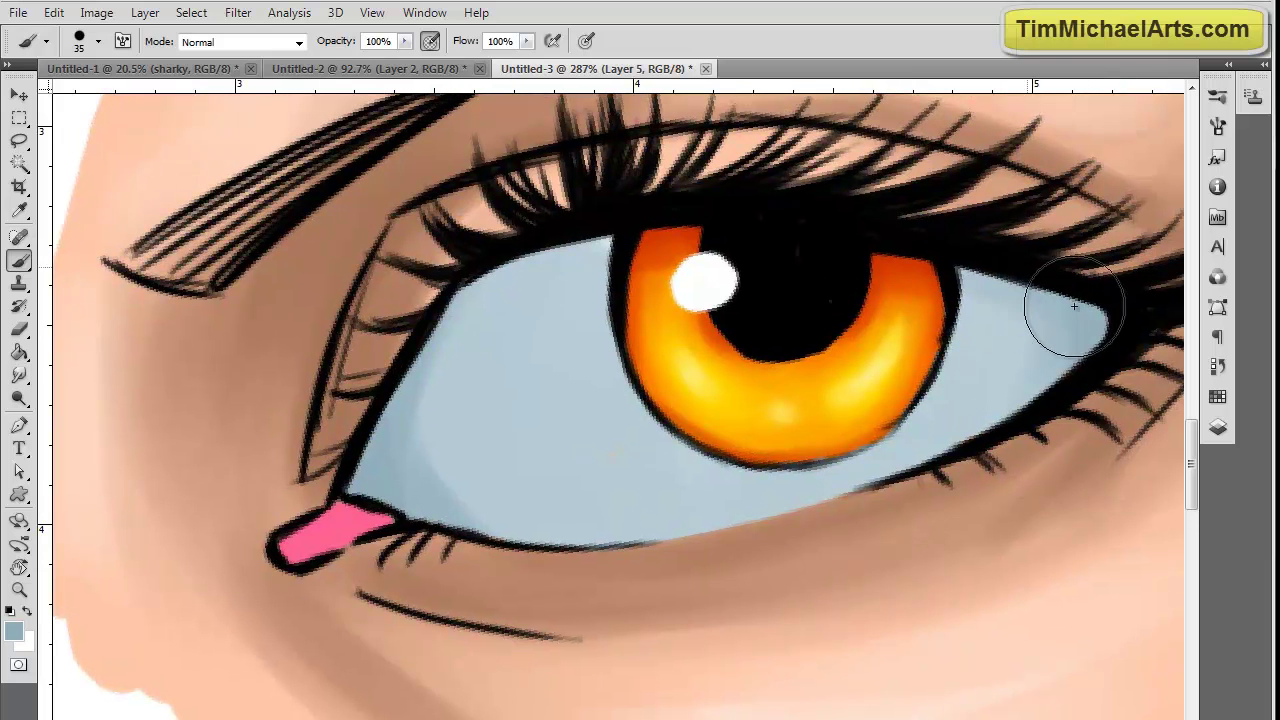
pyautogui.moveTo(1105, 266); pyautogui.dragTo(1008, 259)
pyautogui.moveTo(600, 250); pyautogui.dragTo(486, 312)
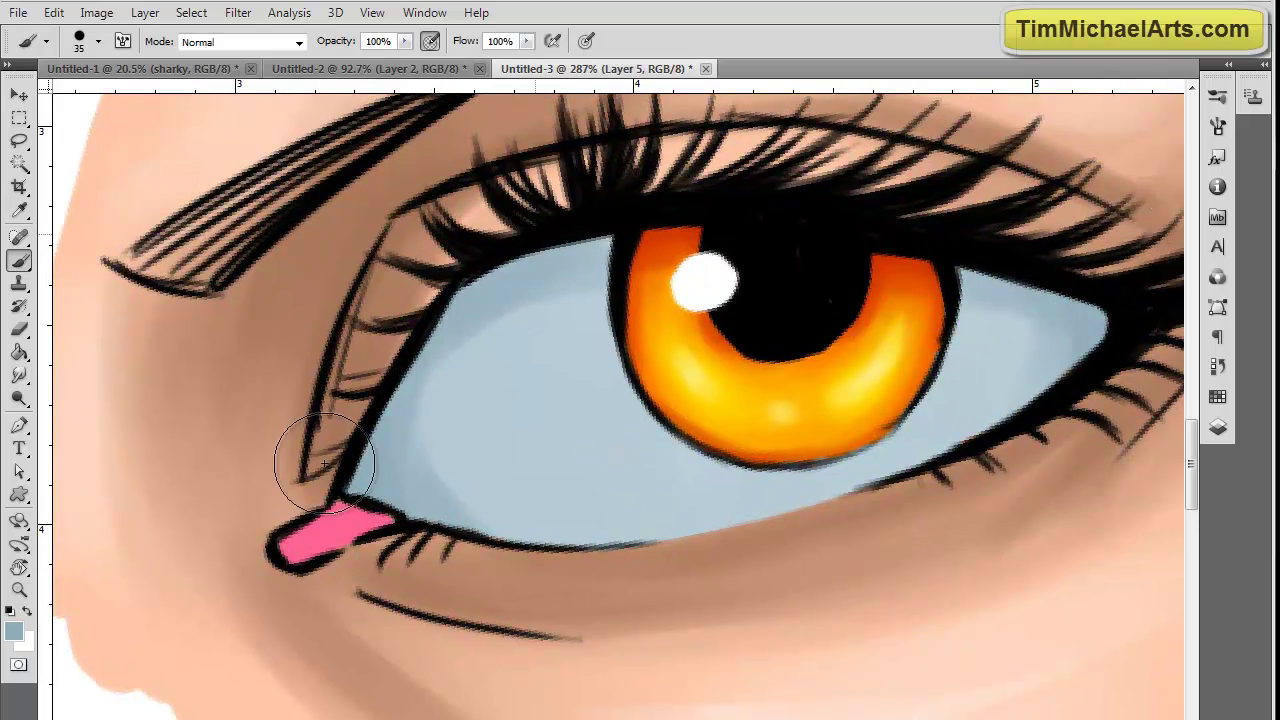
# - Change the paint color to 78939e and deepen the shading along the eyeball's edges and both corners with a 15 px brush
pyautogui.click(14, 630)
pyautogui.click(443, 249)
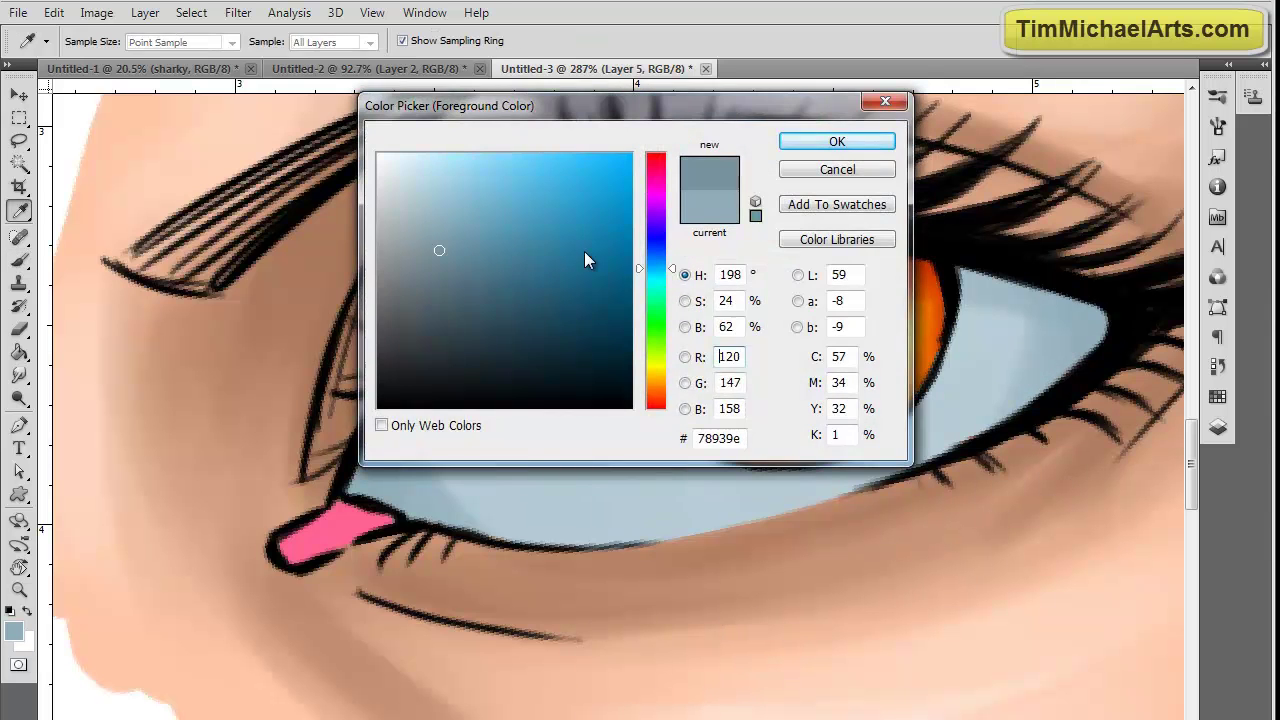
pyautogui.press('Return')
pyautogui.press('[')
pyautogui.moveTo(362, 507)
pyautogui.mouseDown()
pyautogui.moveTo(372, 425)
pyautogui.moveTo(508, 251)
pyautogui.moveTo(590, 245)
pyautogui.mouseUp()
pyautogui.moveTo(1104, 306); pyautogui.dragTo(1044, 421)
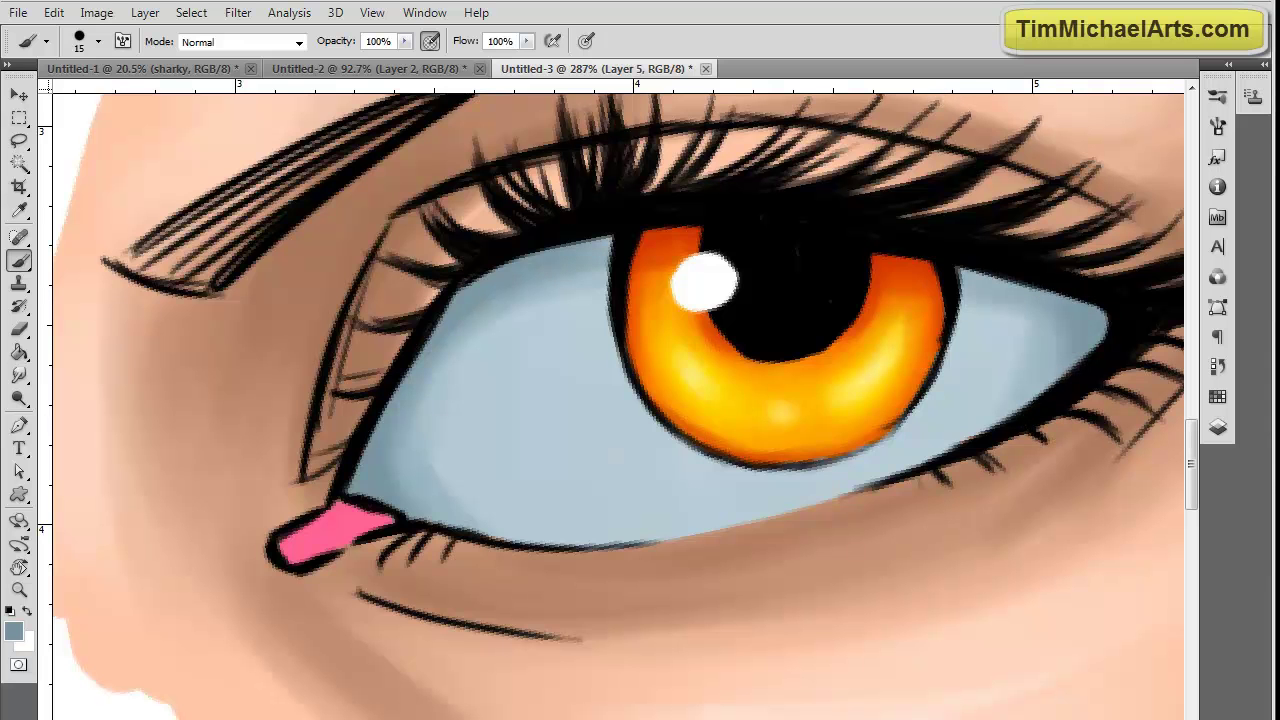
# - Darken the paint color to slate blue, strengthen the shadows under the upper lid and in the corners, and undo the last stroke
pyautogui.click(16, 632)
pyautogui.click(441, 293)
pyautogui.click(846, 146)
pyautogui.click(16, 632)
pyautogui.click(459, 300)
pyautogui.click(837, 141)
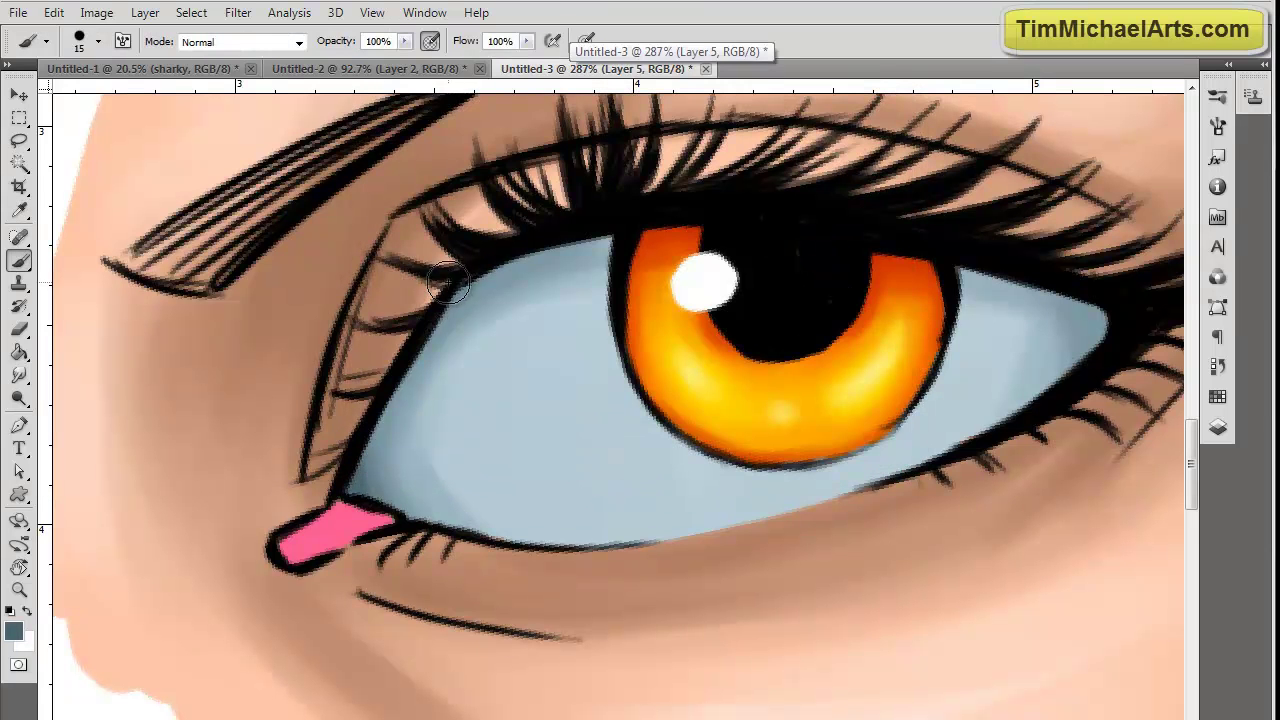
pyautogui.moveTo(630, 237); pyautogui.dragTo(326, 437)
pyautogui.moveTo(968, 267)
pyautogui.mouseDown()
pyautogui.moveTo(1109, 320)
pyautogui.moveTo(1081, 367)
pyautogui.mouseUp()
pyautogui.hotkey('ctrl', 'z')
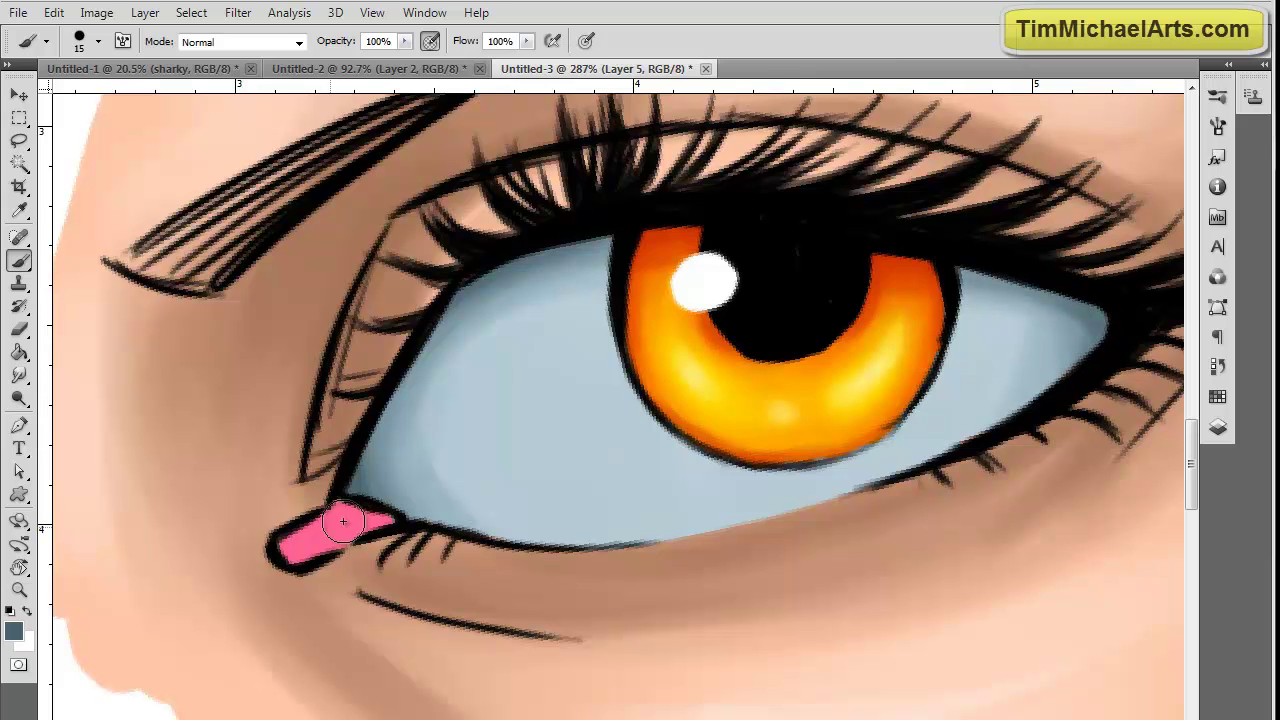
# - Change the paint color to progressively paler blues and lighten the middle of the eyeball on both sides of the iris
pyautogui.click(14, 631)
pyautogui.click(414, 176)
pyautogui.click(837, 141)
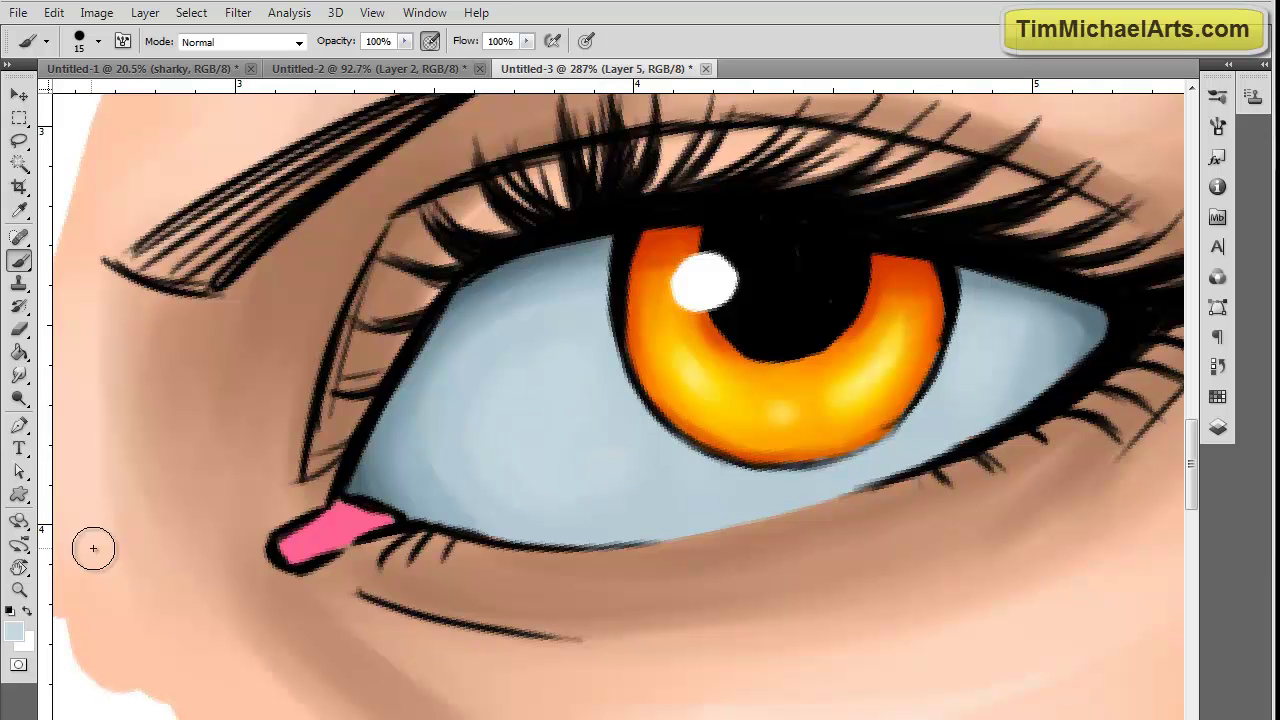
pyautogui.click(14, 631)
pyautogui.click(408, 181)
pyautogui.click(837, 141)
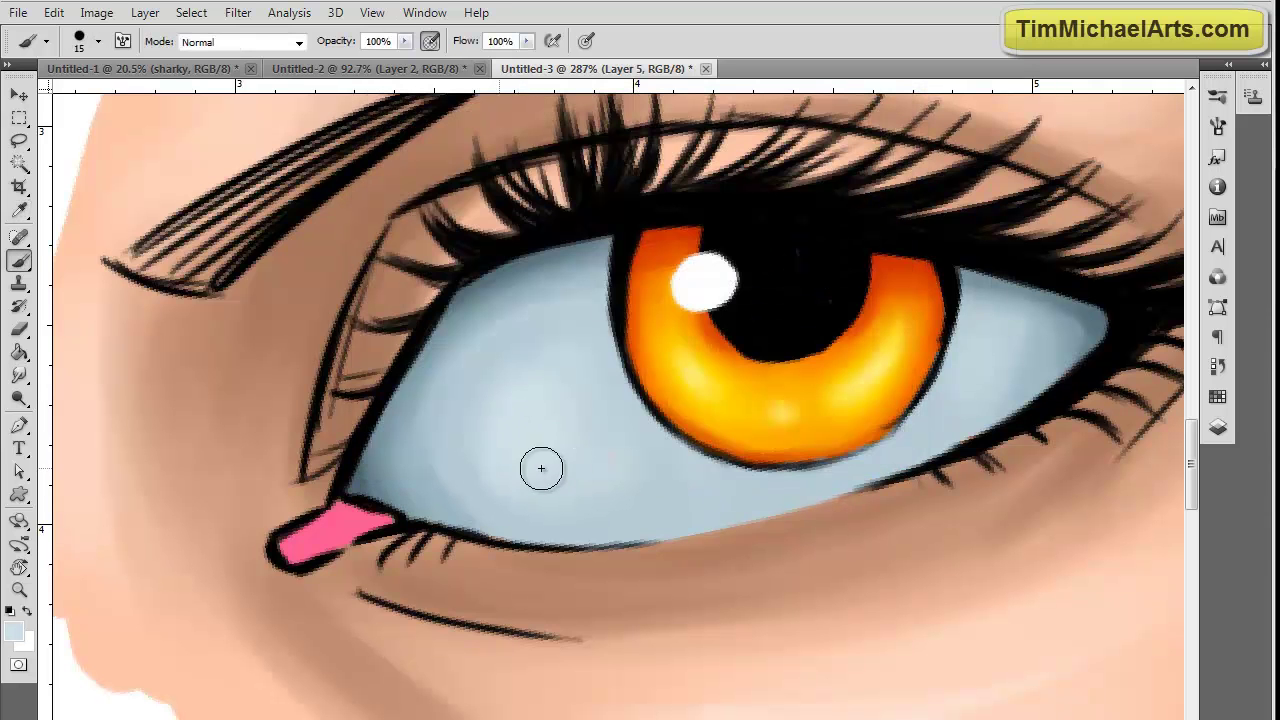
# - Lighten the paint color to near-white and brush highlights into the center of the eyeball's lit areas
pyautogui.click(409, 193)
pyautogui.press('Return')
pyautogui.press('b')
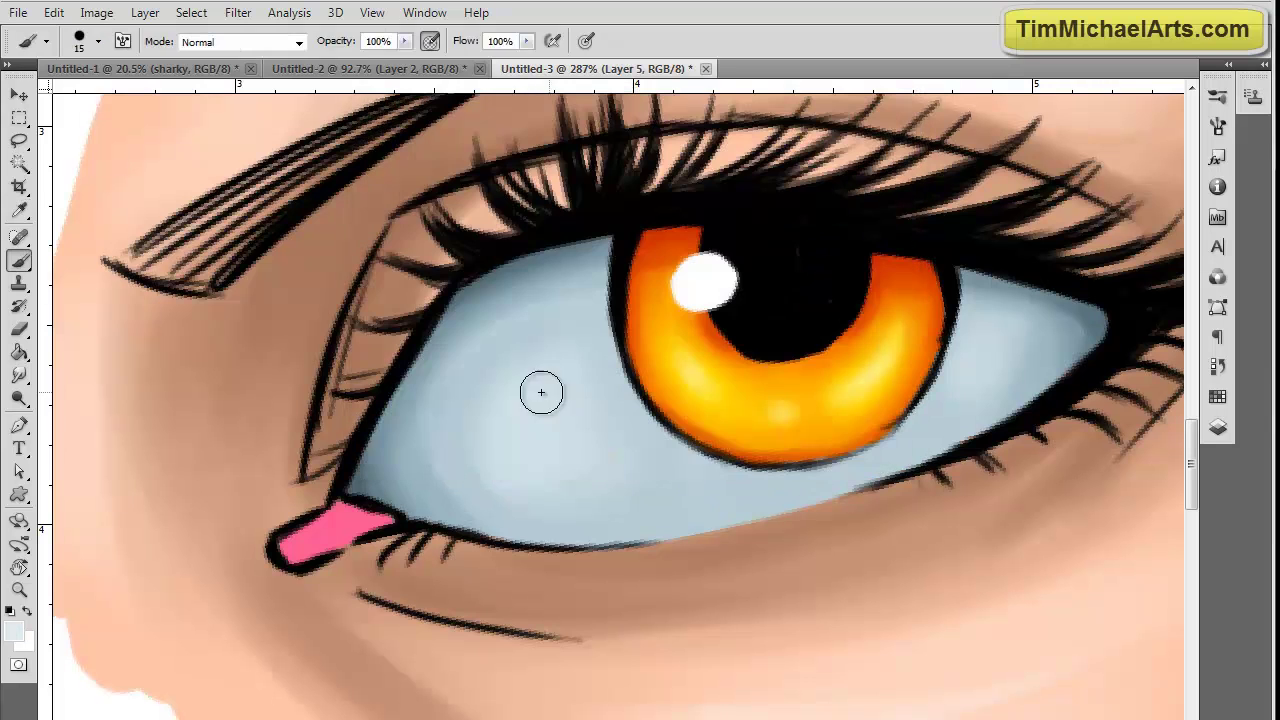
pyautogui.moveTo(570, 368); pyautogui.dragTo(606, 466)
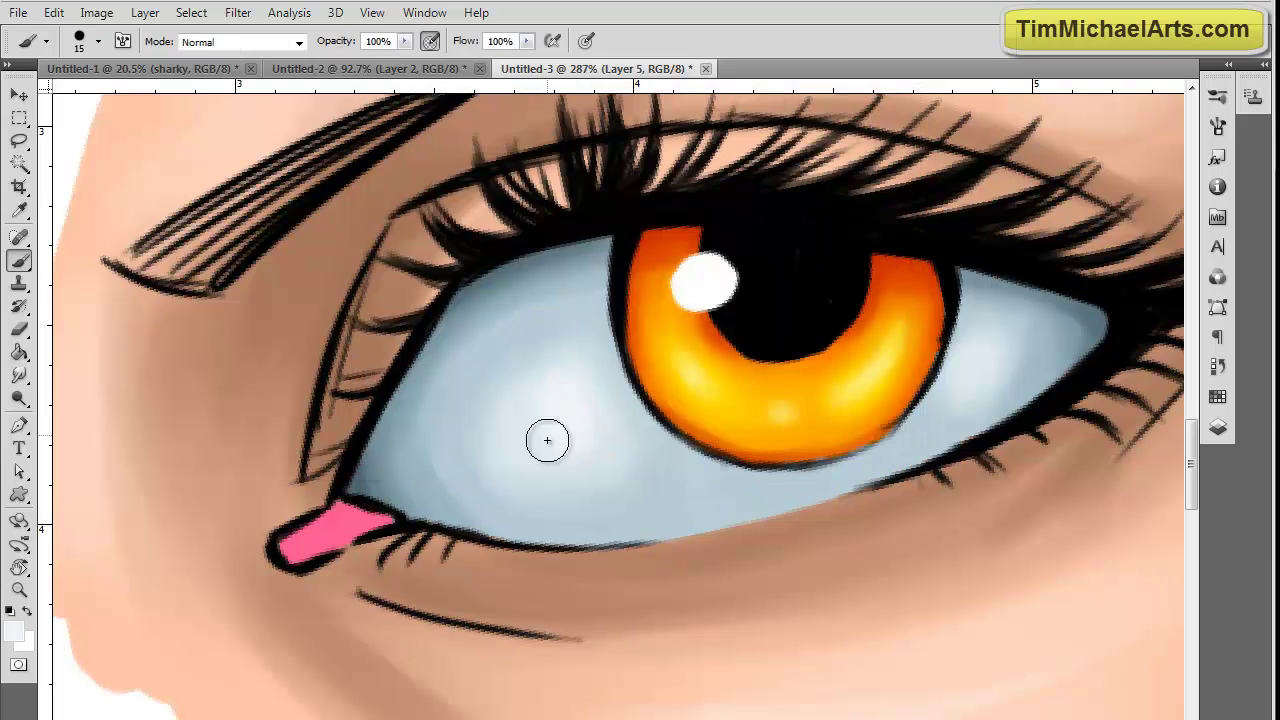
# - Soften the highlight on the eyeball's inner side with a larger brush, then return the brush to 15 px
pyautogui.press(']')
pyautogui.press(']')
pyautogui.press(']')
pyautogui.moveTo(558, 368); pyautogui.dragTo(580, 386)
pyautogui.press('[')
pyautogui.press('[')
pyautogui.press('[')
pyautogui.press('[')
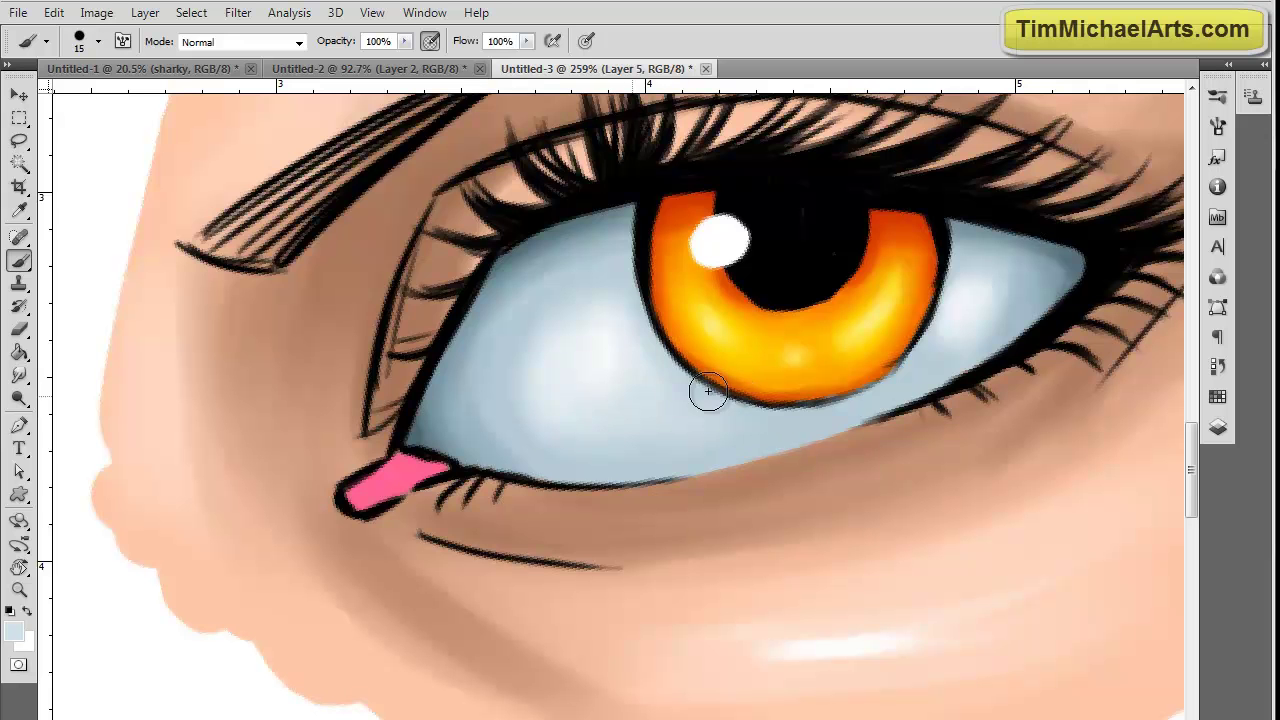
# - Sample near-white from the eyeball's outer side and touch up the highlight beside the iris
pyautogui.keyDown('alt'); pyautogui.click(960, 315); pyautogui.keyUp('alt')
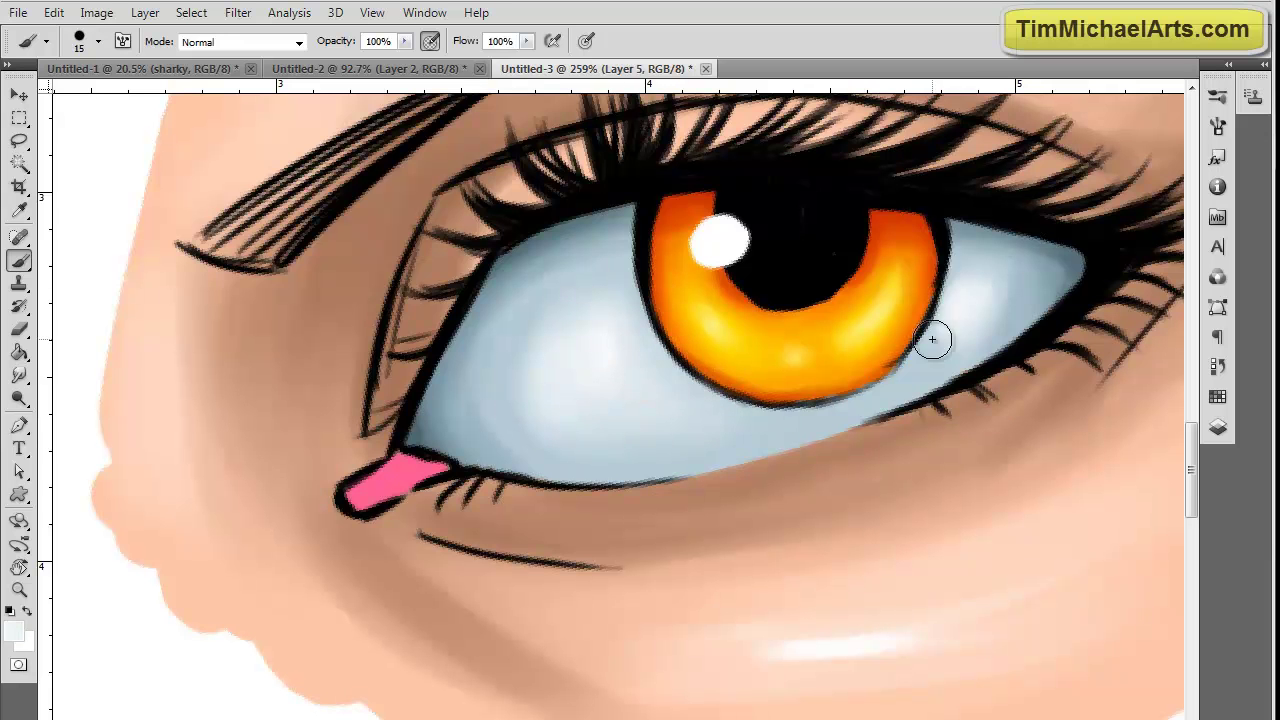
pyautogui.scroll(-2, 818, 480)
pyautogui.moveTo(1055, 485); pyautogui.dragTo(899, 540)
pyautogui.scroll(-1, 930, 557)
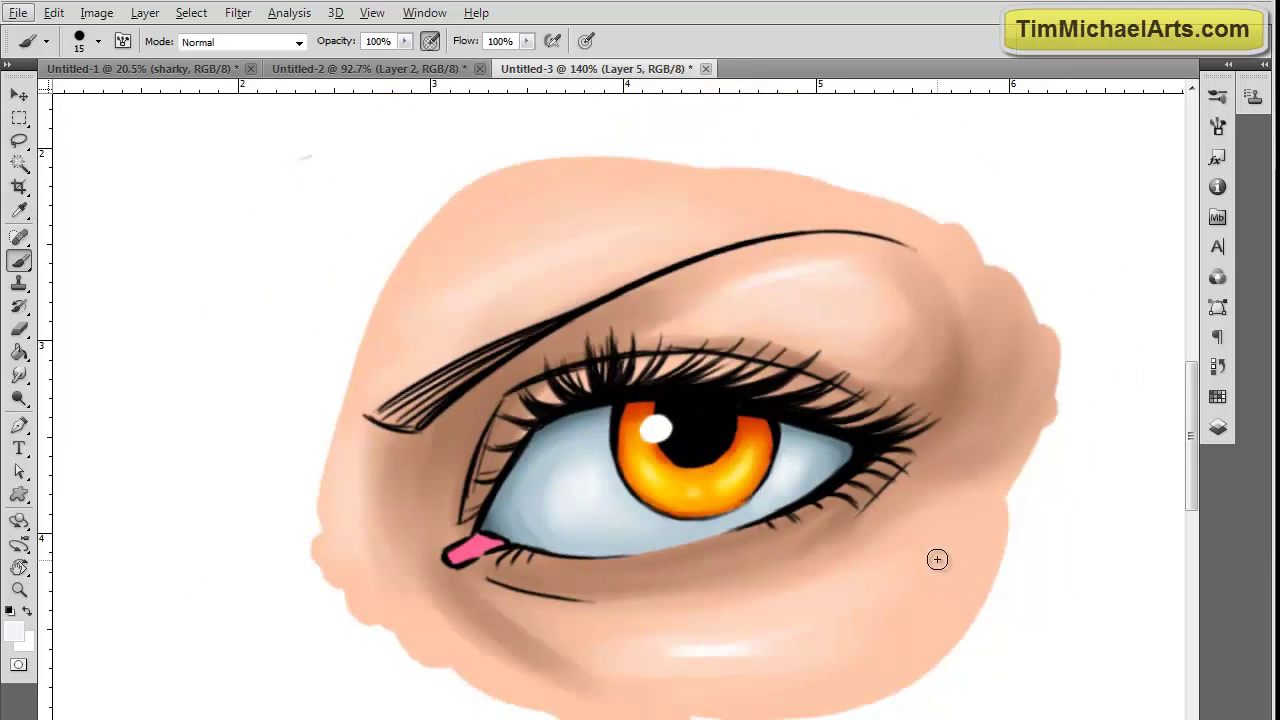
# - Select Layer 6, toggling its visibility to identify it as the pink tear duct layer
pyautogui.scroll(3, 600, 637)
pyautogui.scroll(1, 526, 654)
pyautogui.moveTo(526, 654); pyautogui.dragTo(690, 712)
pyautogui.click(1218, 427)
pyautogui.click(1110, 288)
pyautogui.click(989, 287)
pyautogui.click(989, 287)
pyautogui.click(1163, 90)
pyautogui.scroll(3, 506, 528)
pyautogui.scroll(-1, 508, 571)
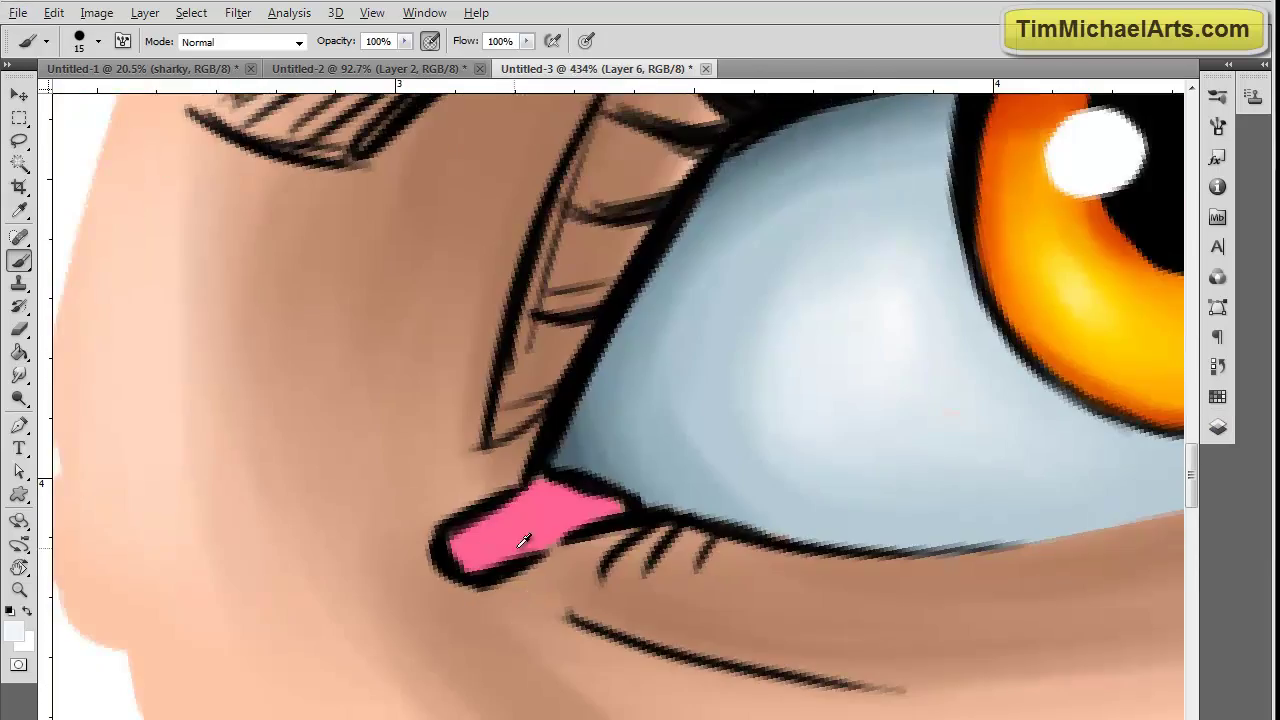
# - Sample the tear duct's pink, darken it to a deep pink, and shade the tear duct's upper part with a 7 px brush
pyautogui.keyDown('alt'); pyautogui.click(515, 535); pyautogui.keyUp('alt')
pyautogui.click(14, 632)
pyautogui.click(551, 222)
pyautogui.click(829, 142)
pyautogui.press('[')
pyautogui.press('[')
pyautogui.press('[')
pyautogui.press('[')
pyautogui.moveTo(455, 553)
pyautogui.mouseDown()
pyautogui.moveTo(524, 499)
pyautogui.moveTo(478, 535)
pyautogui.mouseUp()
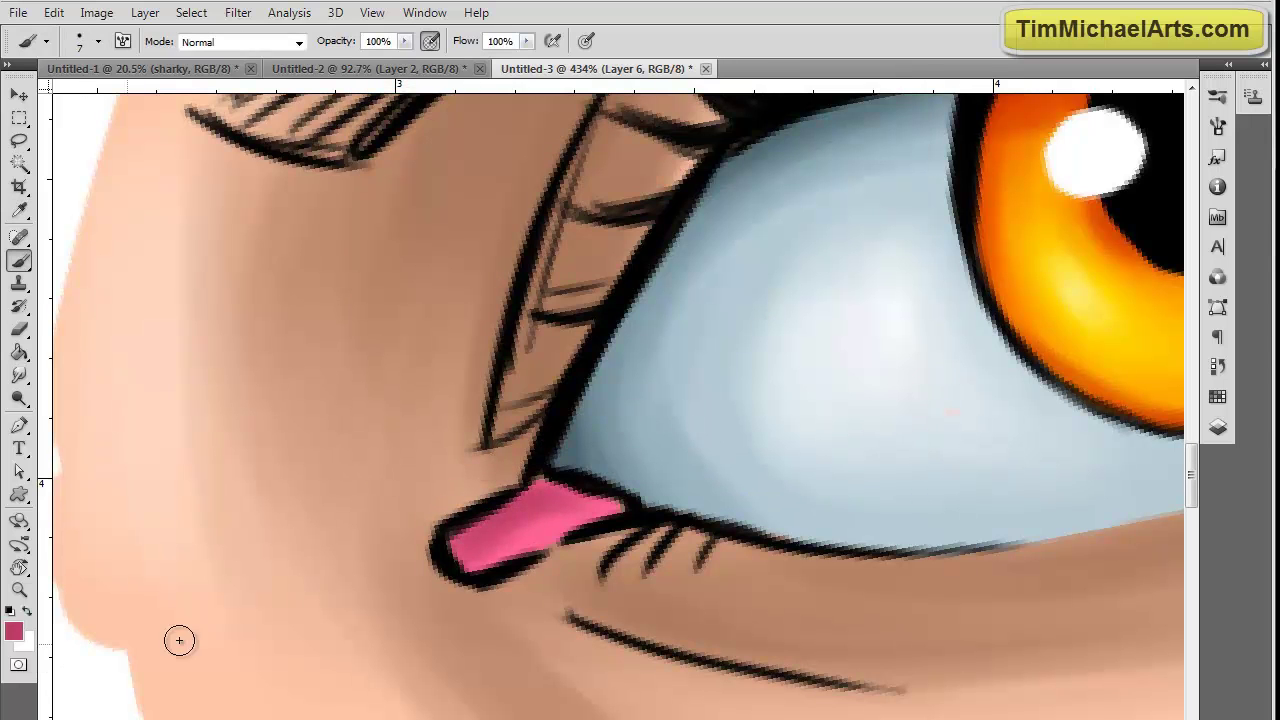
# - Darken the paint color to a deep crimson and deepen the shadow along the tear duct's edge with a 4 px brush
pyautogui.click(12, 632)
pyautogui.click(571, 260)
pyautogui.click(834, 141)
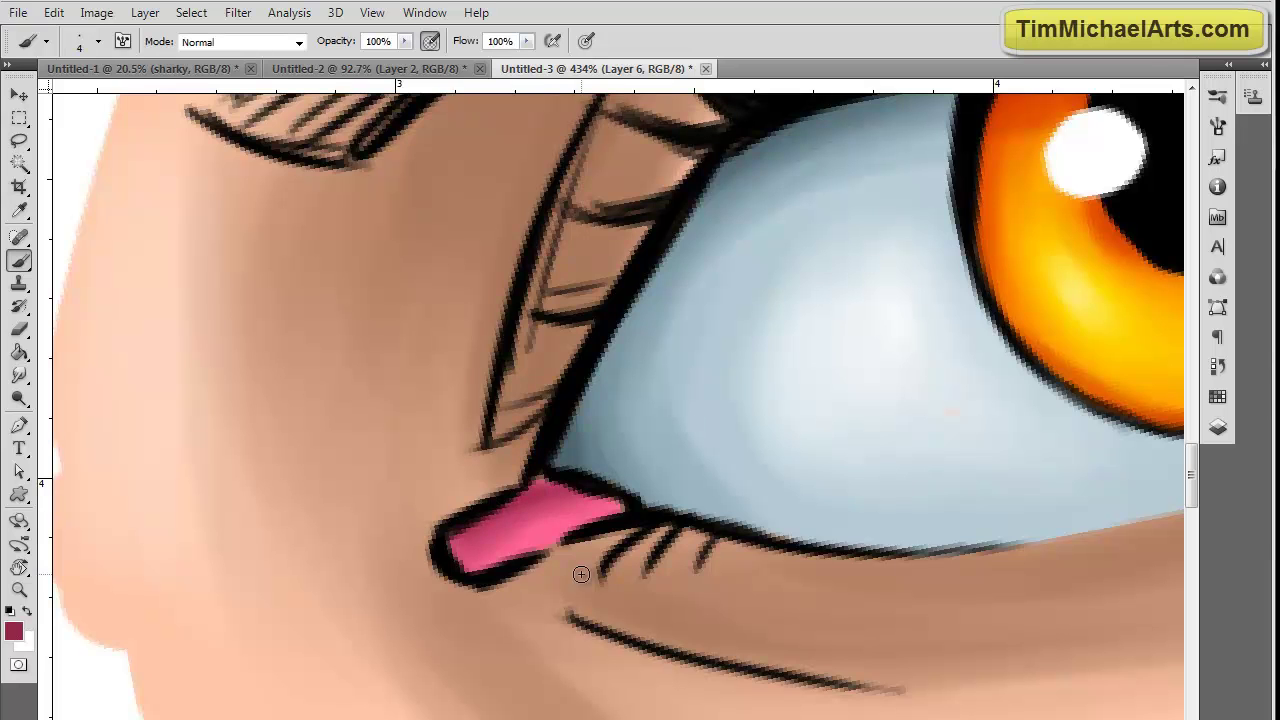
pyautogui.scroll(-4, 605, 560)
pyautogui.moveTo(1003, 603); pyautogui.dragTo(648, 642)
# - Select Layer 3 at the top of the layer stack, toggling its visibility to check it
pyautogui.click(1217, 402)
pyautogui.click(1217, 426)
pyautogui.click(1217, 420)
pyautogui.click(1217, 421)
pyautogui.click(989, 171)
pyautogui.click(989, 171)
pyautogui.click(1059, 172)
pyautogui.click(1163, 91)
# - Switch the paint color to white, turn off pressure-controlled opacity, and dot a 4 px shine spot on the tear duct
pyautogui.press('x')
pyautogui.scroll(5, 586, 557)
pyautogui.moveTo(410, 672); pyautogui.dragTo(487, 586)
pyautogui.click(430, 41)
pyautogui.click(442, 555)
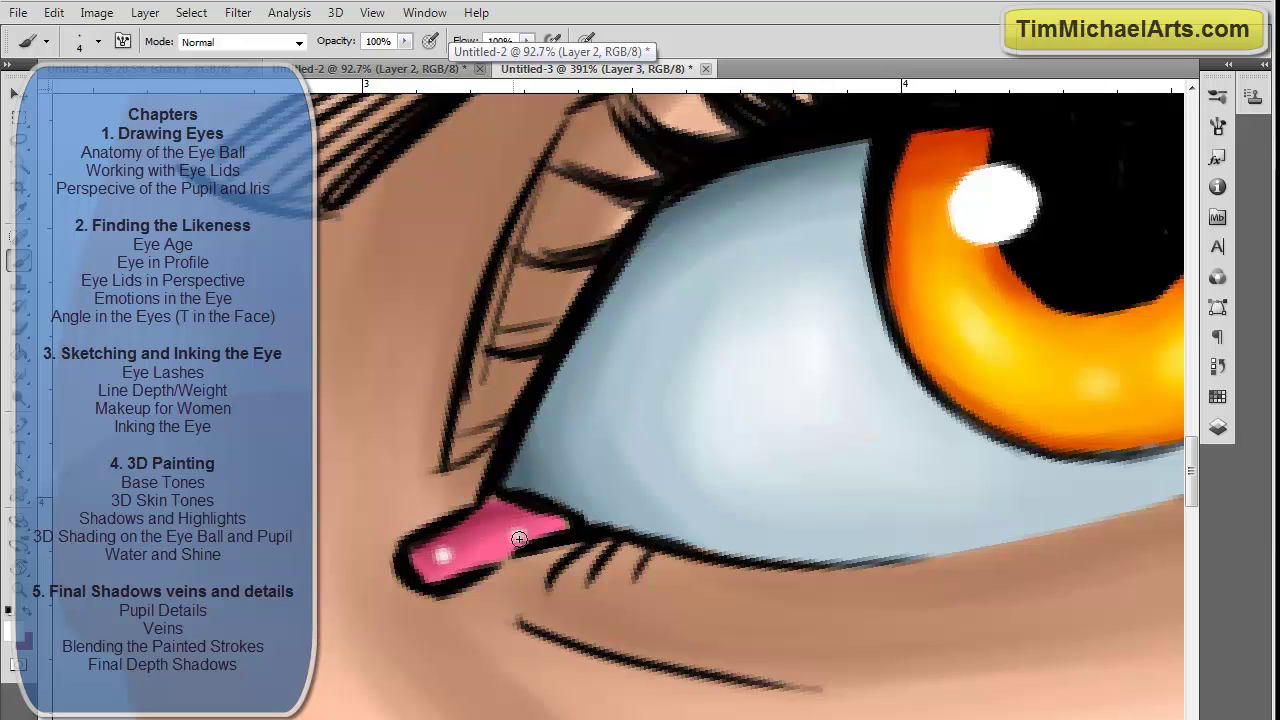
# - Add white wet-shine spots and streaks on a new layer along the lower lid and at the eye's outer corner
pyautogui.moveTo(776, 587); pyautogui.dragTo(589, 543)
pyautogui.click(447, 486)
pyautogui.click(544, 510)
pyautogui.moveTo(1180, 361); pyautogui.dragTo(975, 420)
pyautogui.click(1030, 384)
pyautogui.click(1082, 349)
pyautogui.press('r')
pyautogui.moveTo(680, 700)
pyautogui.mouseDown()
pyautogui.moveTo(869, 569)
pyautogui.moveTo(790, 655)
pyautogui.mouseUp()
pyautogui.moveTo(700, 715)
pyautogui.mouseDown()
pyautogui.moveTo(763, 634)
pyautogui.moveTo(707, 702)
pyautogui.mouseUp()
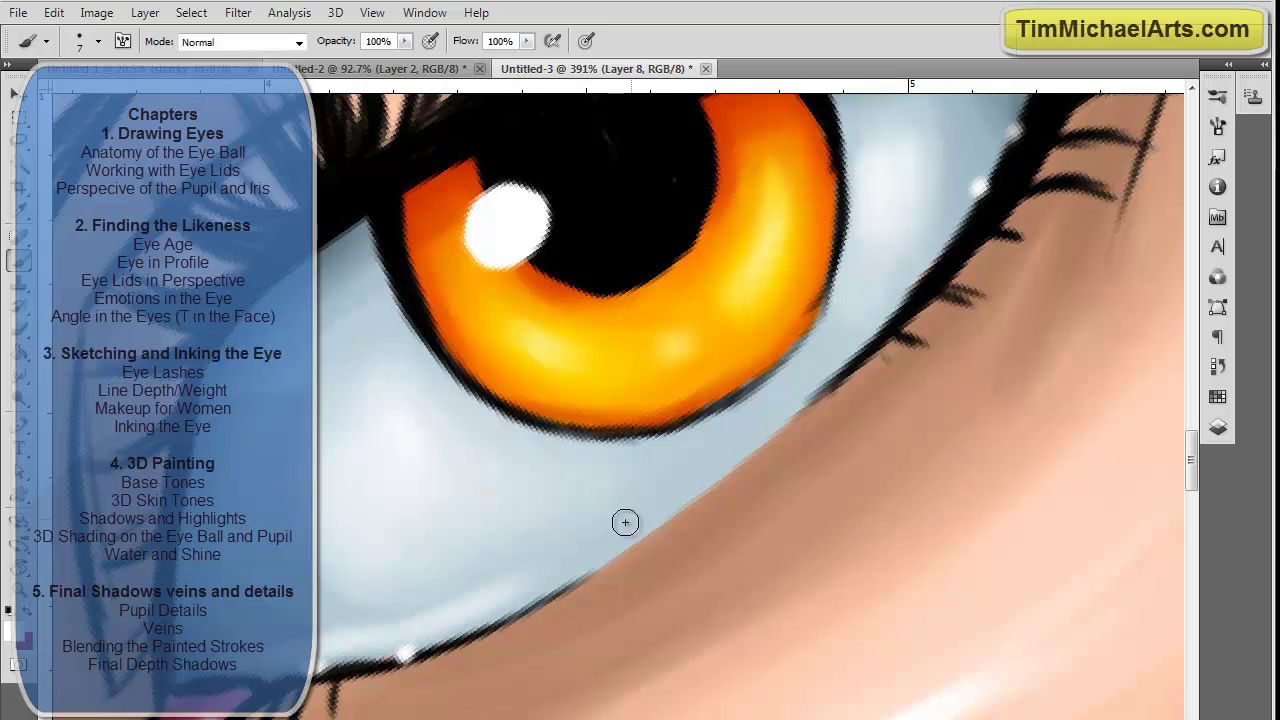
pyautogui.moveTo(672, 580); pyautogui.dragTo(597, 660)
pyautogui.scroll(-10, 860, 530)
pyautogui.press('r')
pyautogui.moveTo(962, 450); pyautogui.dragTo(954, 578)
pyautogui.press('r')
pyautogui.moveTo(690, 702); pyautogui.dragTo(837, 626)
pyautogui.scroll(5, 697, 513)
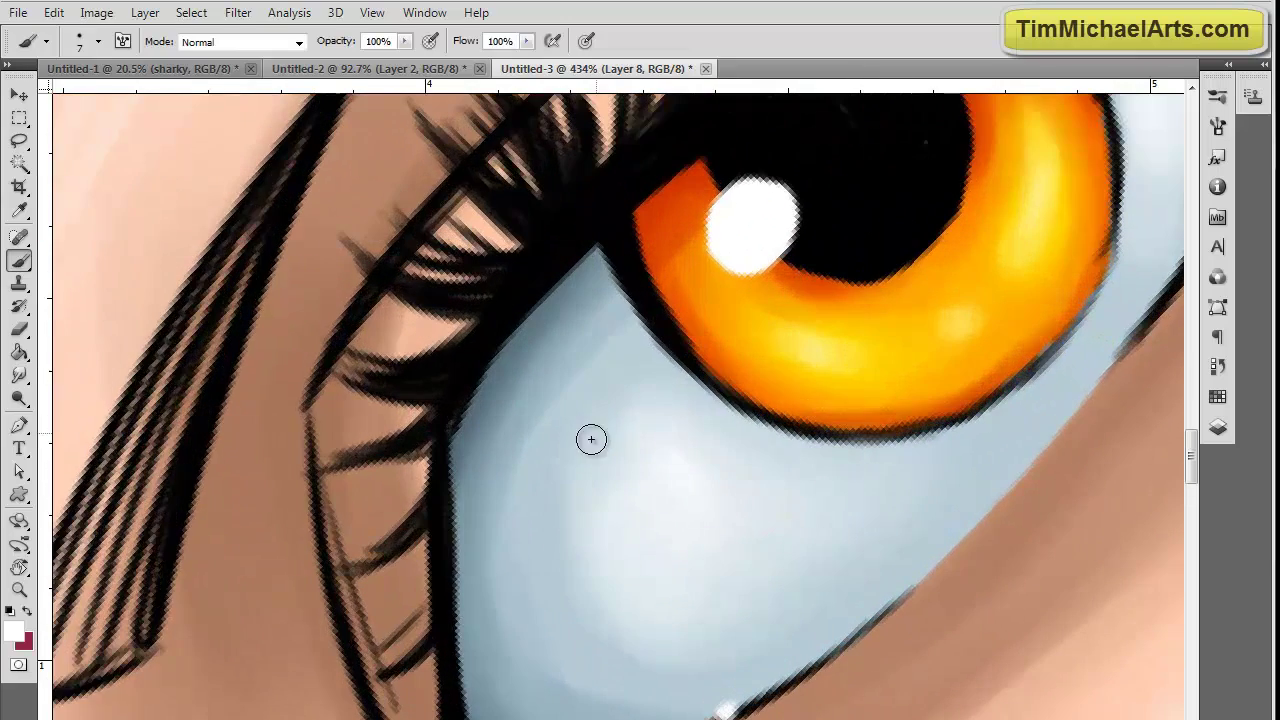
# - Try white wet-shine strokes with an 8 px brush on the upper middle of the eyeball and undo them
pyautogui.press('[')
pyautogui.press('[')
pyautogui.scroll(-5, 556, 359)
pyautogui.press('r')
pyautogui.moveTo(885, 405)
pyautogui.mouseDown()
pyautogui.moveTo(863, 574)
pyautogui.moveTo(810, 625)
pyautogui.moveTo(854, 560)
pyautogui.moveTo(842, 577)
pyautogui.mouseUp()
pyautogui.press('b')
pyautogui.press('r')
pyautogui.press('b')
pyautogui.scroll(4, 623, 429)
pyautogui.press(']')
pyautogui.press(']')
pyautogui.press(']')
pyautogui.moveTo(590, 372)
pyautogui.mouseDown()
pyautogui.moveTo(620, 464)
pyautogui.moveTo(603, 475)
pyautogui.mouseUp()
pyautogui.moveTo(532, 404); pyautogui.dragTo(562, 465)
pyautogui.hotkey('ctrl', 'alt', 'z')
pyautogui.hotkey('ctrl', 'alt', 'z')
pyautogui.hotkey('ctrl', 'alt', 'z')
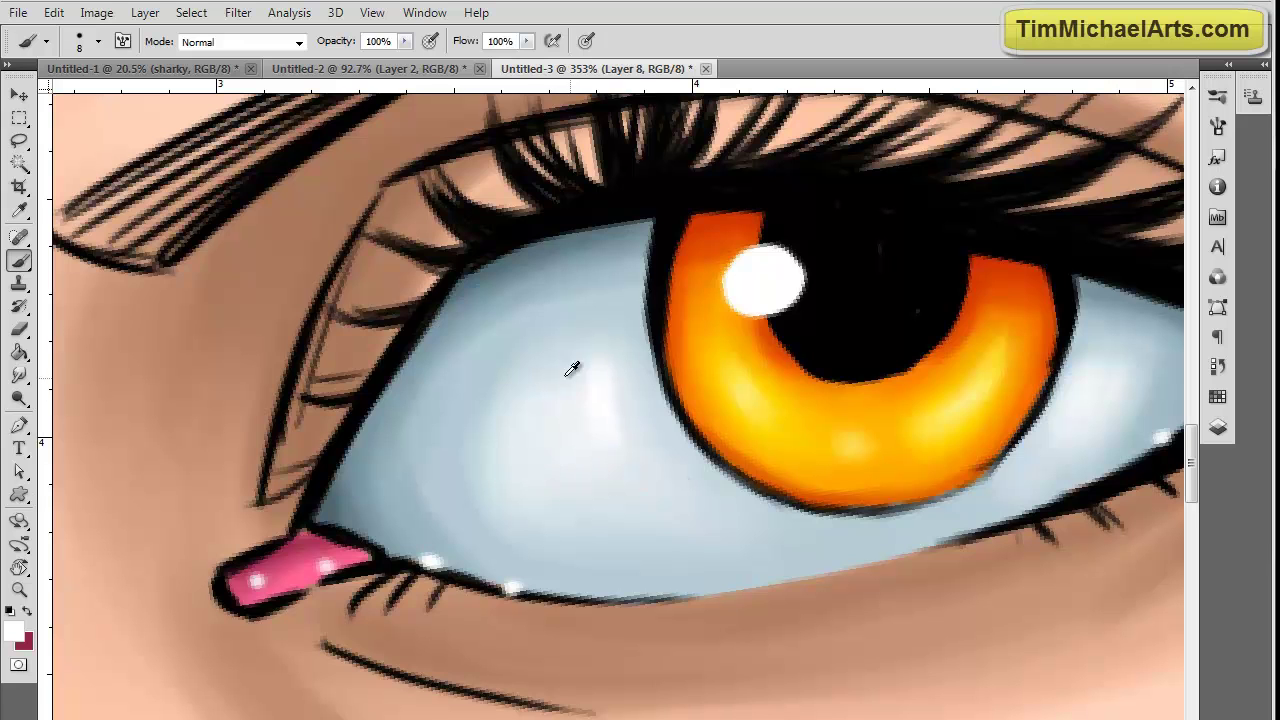
# - Dot a white shine spot on the upper middle of the eyeball and undo the extra marks beside it
pyautogui.click(592, 369)
pyautogui.click(500, 382)
pyautogui.click(499, 378)
pyautogui.hotkey('ctrl', 'alt', 'z')
pyautogui.press('[')
pyautogui.press('[')
pyautogui.moveTo(514, 373); pyautogui.dragTo(496, 390)
pyautogui.hotkey('ctrl', 'alt', 'z')
pyautogui.hotkey('ctrl', 'alt', 'z')
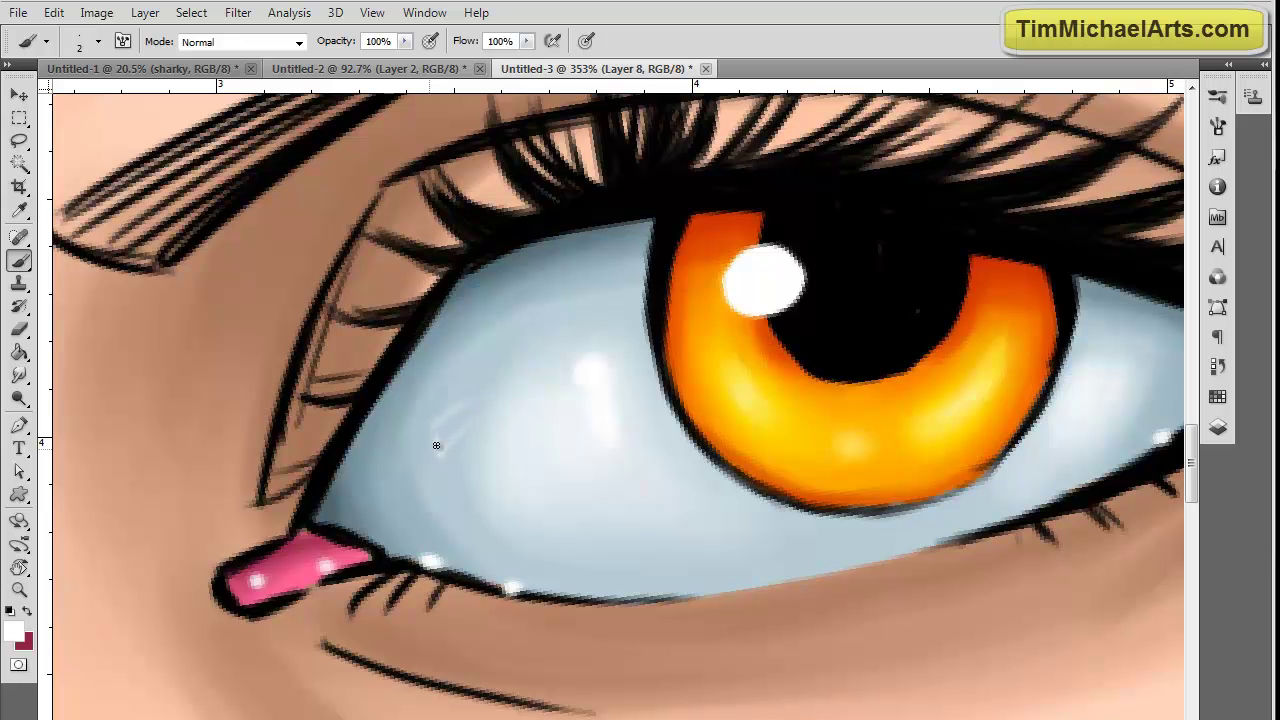
# - Try thin white shine streaks with a 2 px brush on the tear-duct side of the eyeball
pyautogui.moveTo(438, 446); pyautogui.dragTo(488, 405)
pyautogui.moveTo(436, 446); pyautogui.dragTo(511, 397)
pyautogui.scroll(-12, 1022, 350)
pyautogui.moveTo(840, 397); pyautogui.dragTo(856, 396)
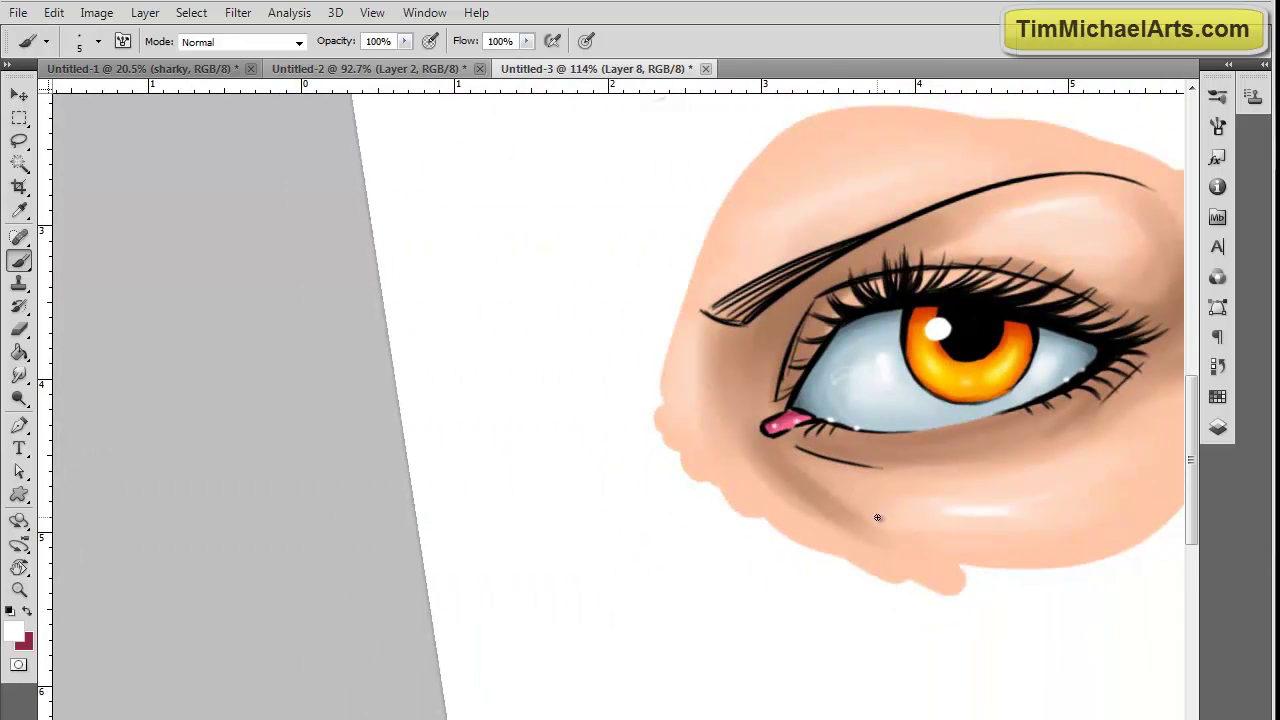
# - Paint a white four-pane window reflection with a 2 px brush where the pupil meets the iris on the outer-corner side
pyautogui.scroll(5, 879, 517)
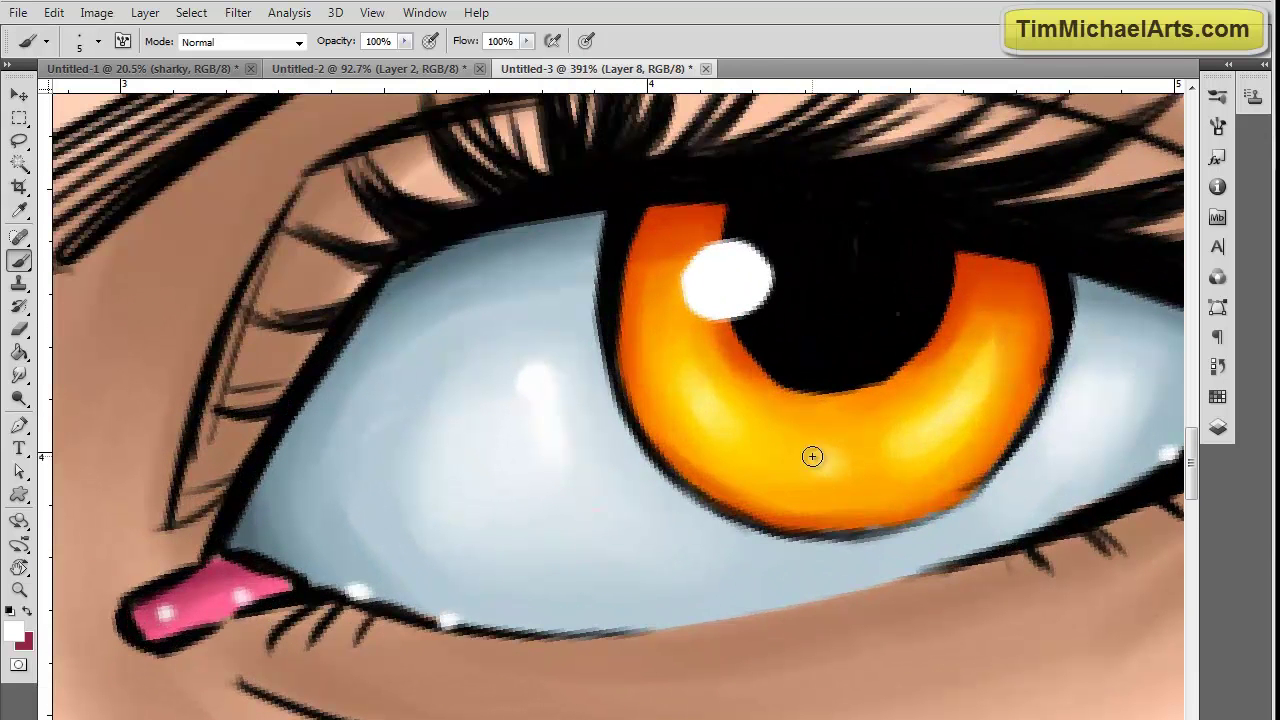
pyautogui.moveTo(898, 272)
pyautogui.mouseDown()
pyautogui.moveTo(920, 320)
pyautogui.moveTo(902, 281)
pyautogui.moveTo(920, 316)
pyautogui.moveTo(955, 303)
pyautogui.mouseUp()
pyautogui.moveTo(913, 383); pyautogui.dragTo(908, 354)
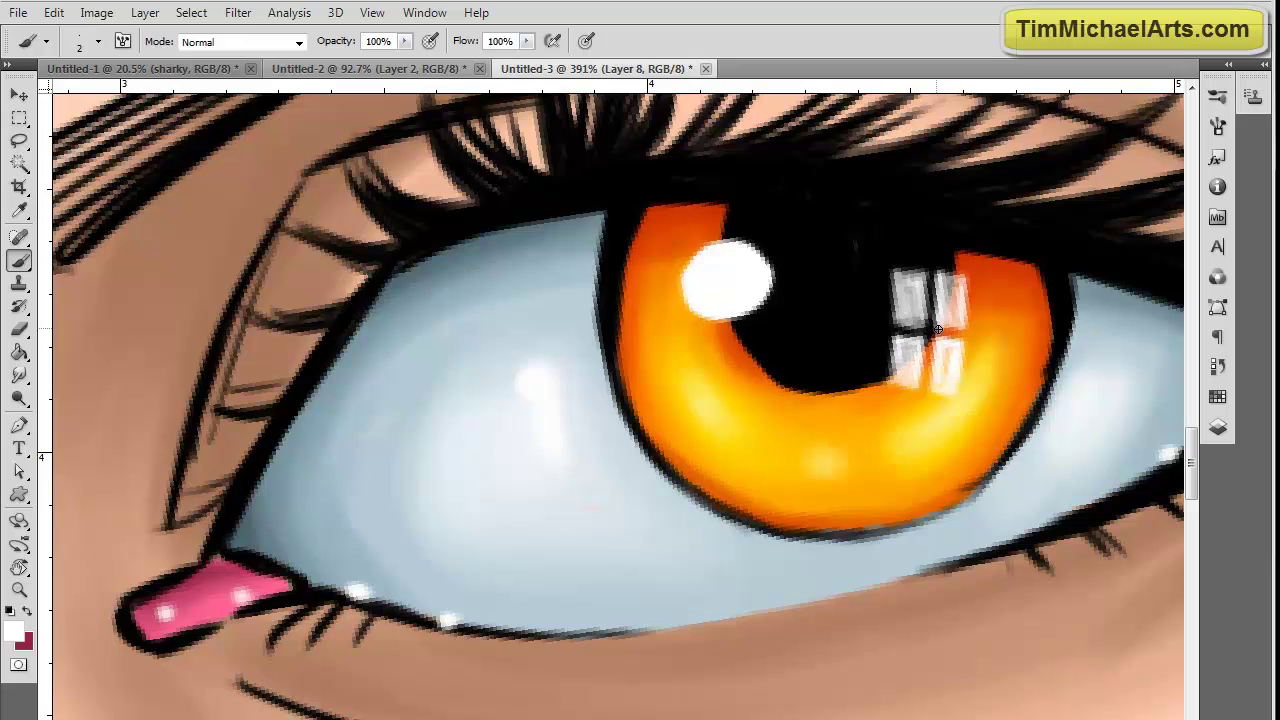
# - Paint thin white shine streaks with a 4 px brush along the eyeball's edge below the upper lid, toward the tear duct
pyautogui.scroll(-6, 838, 430)
pyautogui.press('r')
pyautogui.moveTo(1022, 620); pyautogui.dragTo(1033, 317)
pyautogui.scroll(6, 1000, 612)
pyautogui.press('r')
pyautogui.scroll(-2, 533, 573)
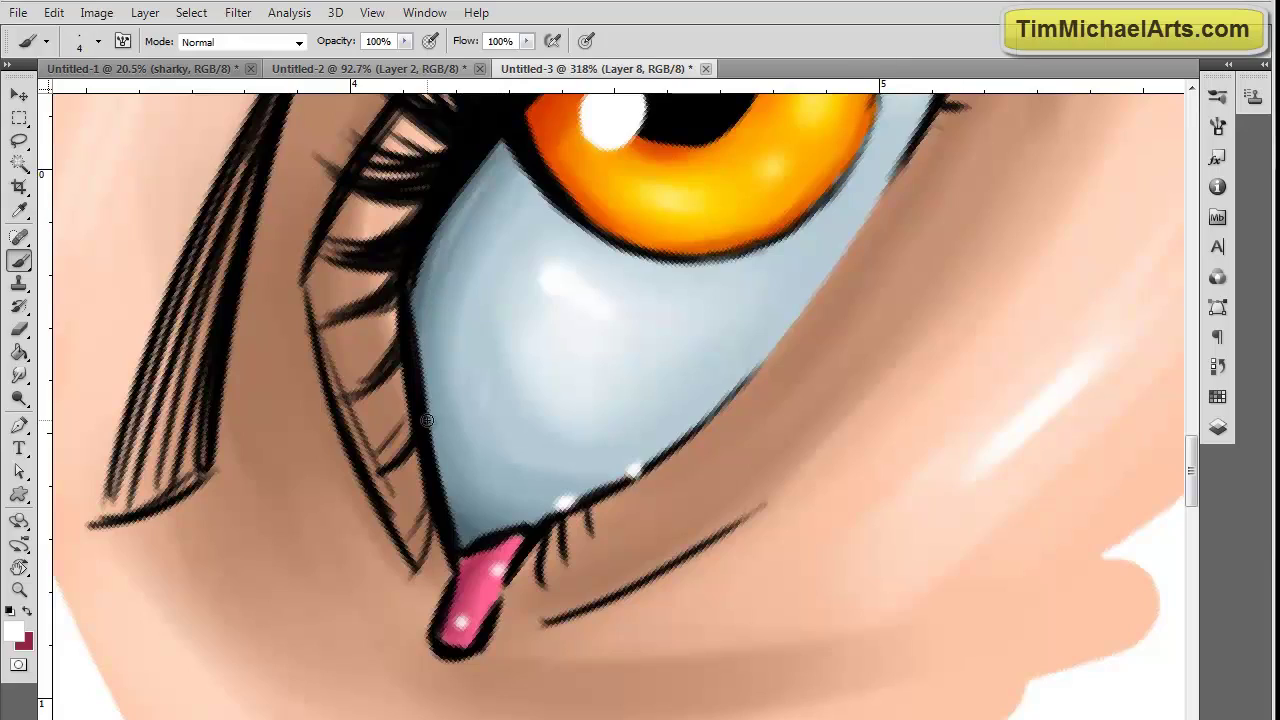
pyautogui.moveTo(503, 160); pyautogui.dragTo(431, 268)
pyautogui.moveTo(437, 352); pyautogui.dragTo(464, 490)
# - Paint a thin white 4 px streak along the upper-lid edge of the eyeball at the outer corner
pyautogui.scroll(-4, 845, 385)
pyautogui.press('r')
pyautogui.moveTo(988, 374); pyautogui.dragTo(951, 227)
pyautogui.scroll(4, 859, 163)
pyautogui.press('space')
pyautogui.moveTo(859, 163)
pyautogui.mouseDown()
pyautogui.moveTo(694, 411)
pyautogui.moveTo(635, 310)
pyautogui.mouseUp()
pyautogui.press('r')
pyautogui.scroll(3, 540, 300)
pyautogui.scroll(-3, 565, 500)
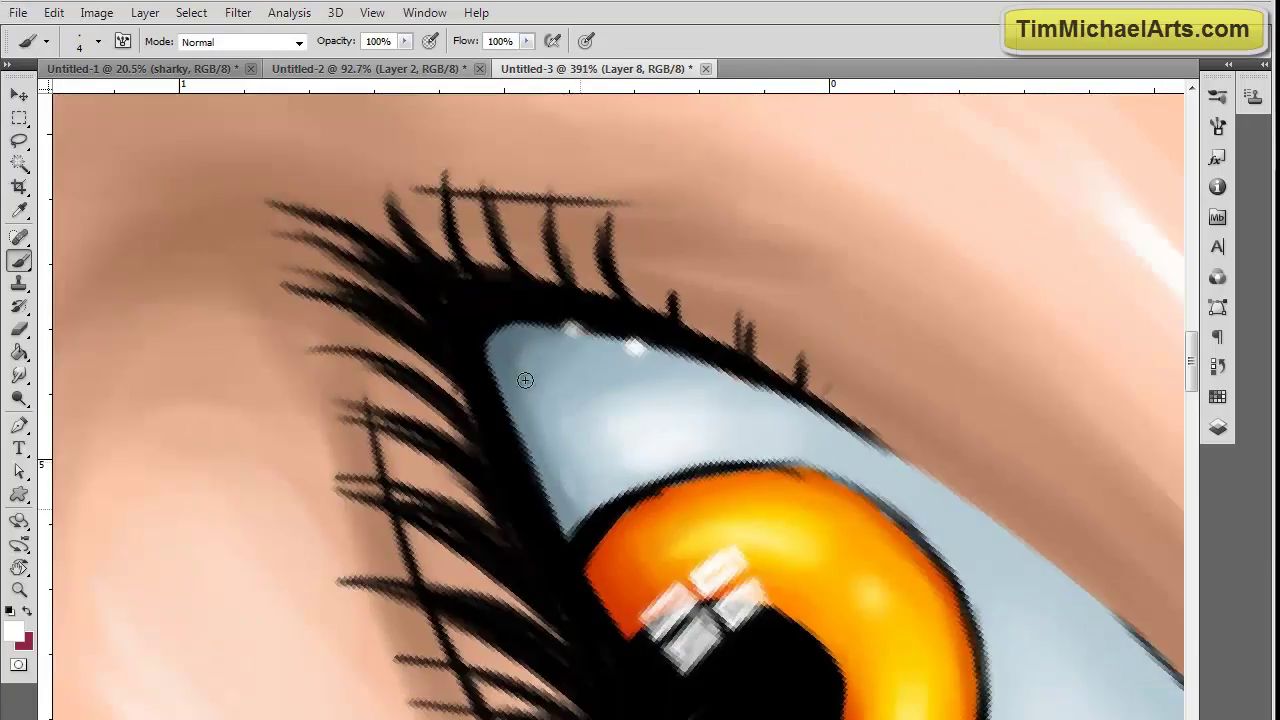
pyautogui.moveTo(583, 514); pyautogui.dragTo(525, 385)
pyautogui.press('r')
pyautogui.moveTo(877, 208); pyautogui.dragTo(933, 501)
pyautogui.press('space')
pyautogui.scroll(-2, 800, 554)
pyautogui.press('r')
pyautogui.moveTo(943, 458); pyautogui.dragTo(934, 516)
pyautogui.press('b')
# - Check the layers by toggling the visibility of Layer 3, Layer 5 and Layer 2 copy
pyautogui.press('F7')
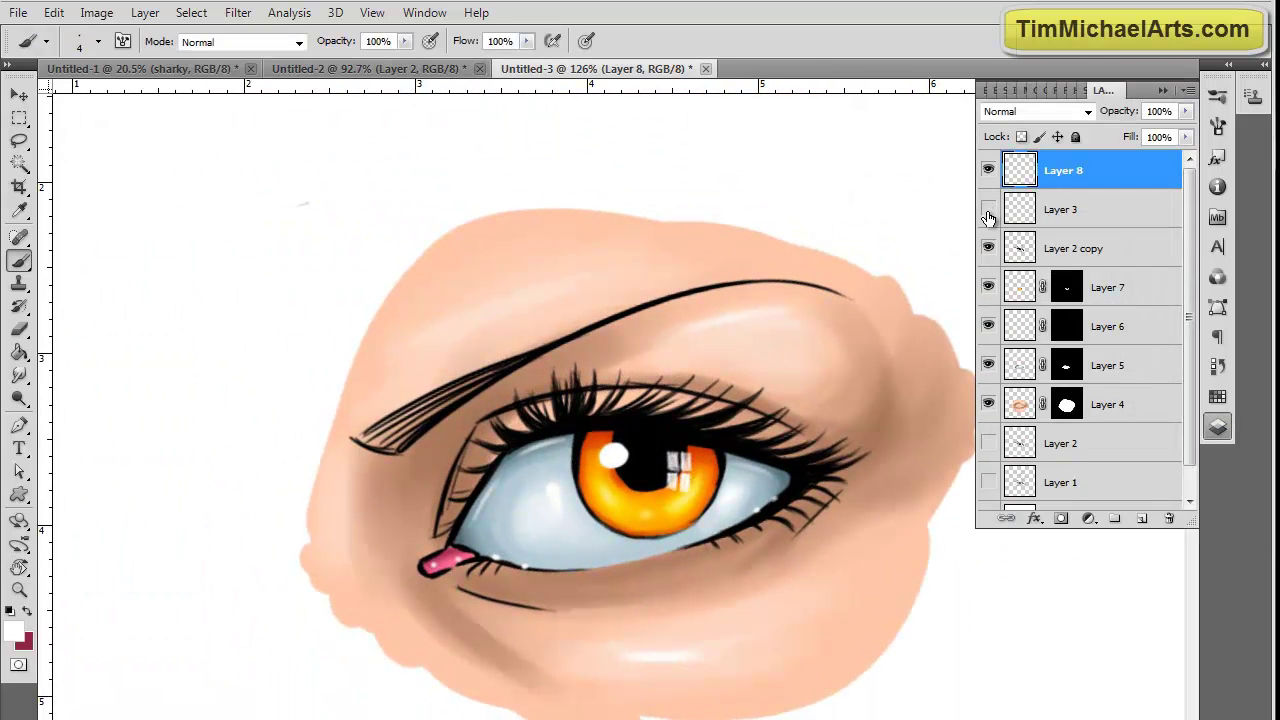
pyautogui.click(988, 209)
pyautogui.click(988, 365)
pyautogui.click(988, 365)
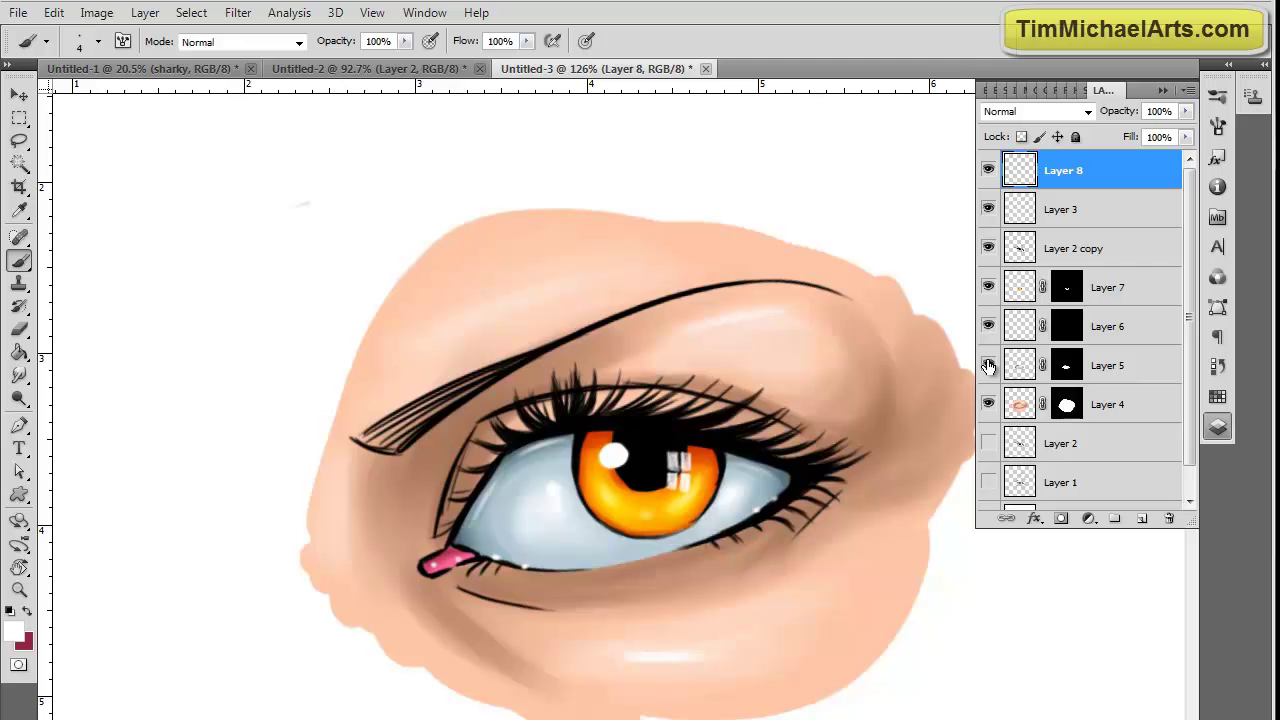
pyautogui.click(988, 248)
pyautogui.click(985, 249)
pyautogui.scroll(1, 840, 546)
pyautogui.moveTo(974, 641); pyautogui.dragTo(932, 584)
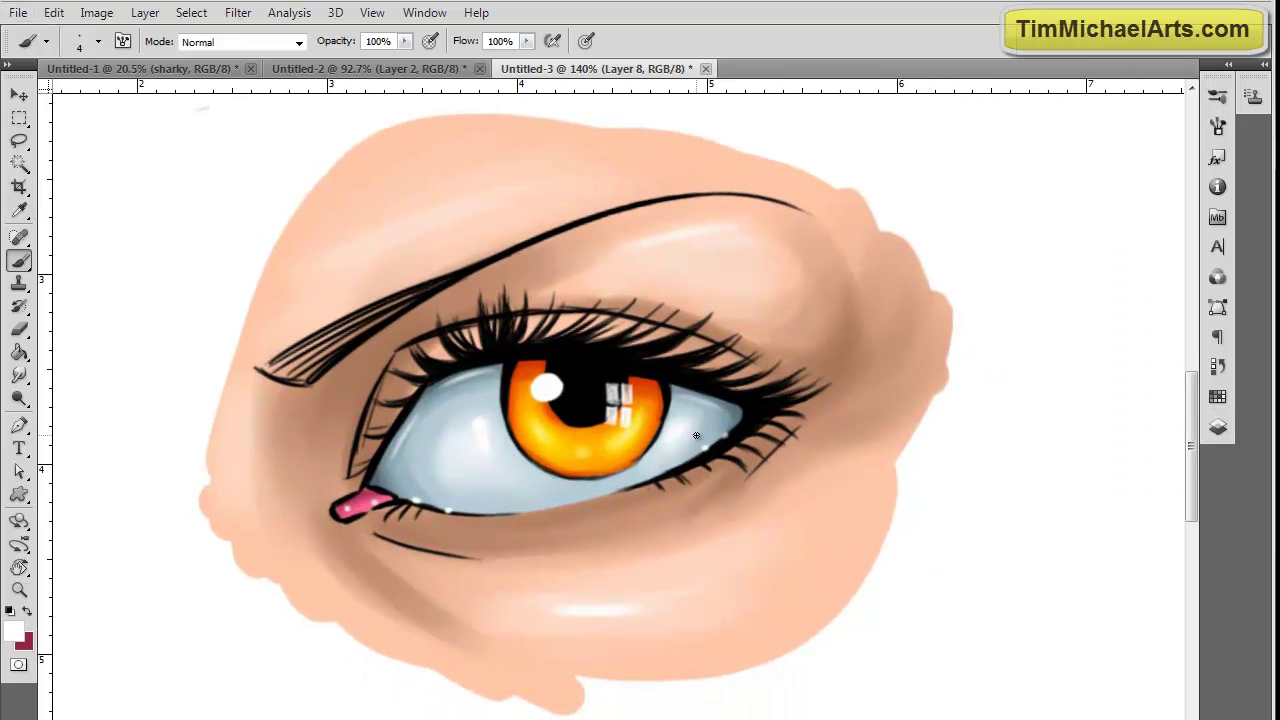
# - Save the drawing under the file name eyes2
pyautogui.click(18, 12)
pyautogui.click(60, 249)
pyautogui.write('eyes2')
pyautogui.press('Return')
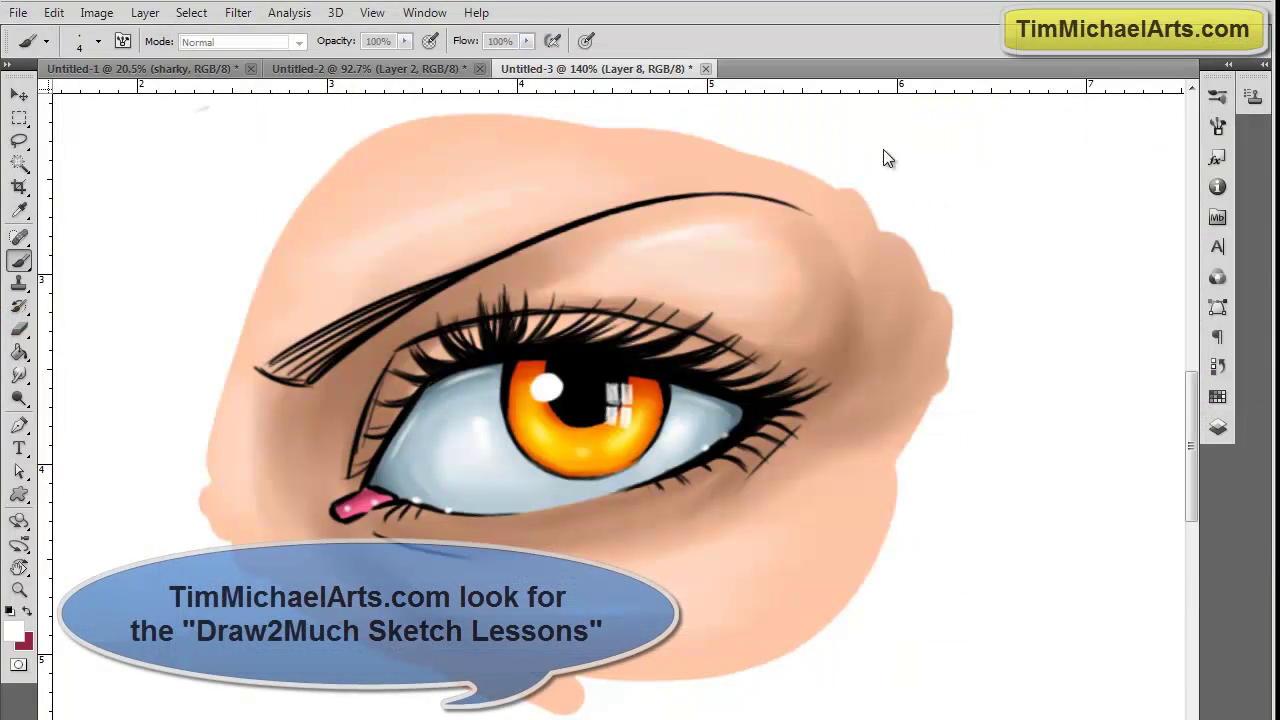